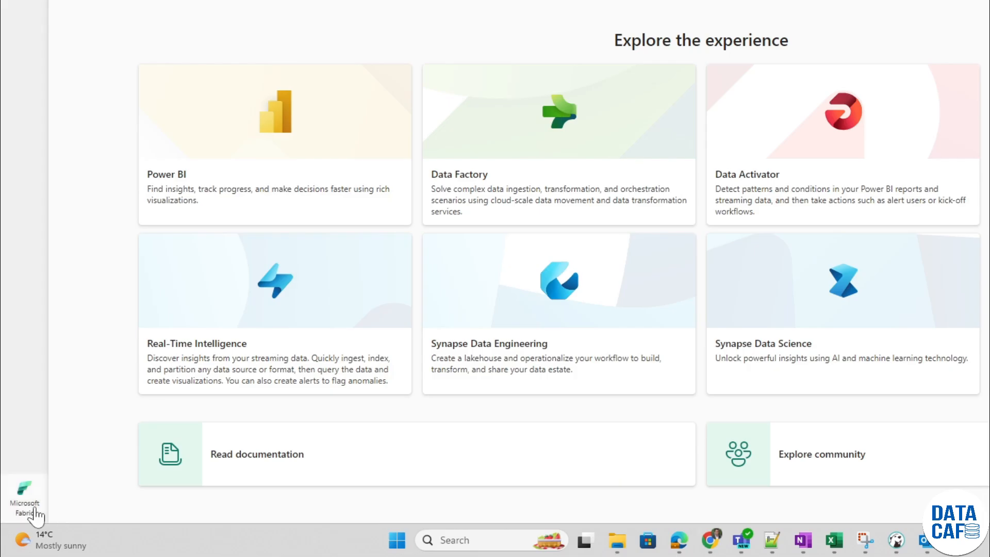
# Switch to the Synapse Data Warehouse experience and create a new Dataflow Gen2 in DataCafe_workspace
pyautogui.click(22, 524)
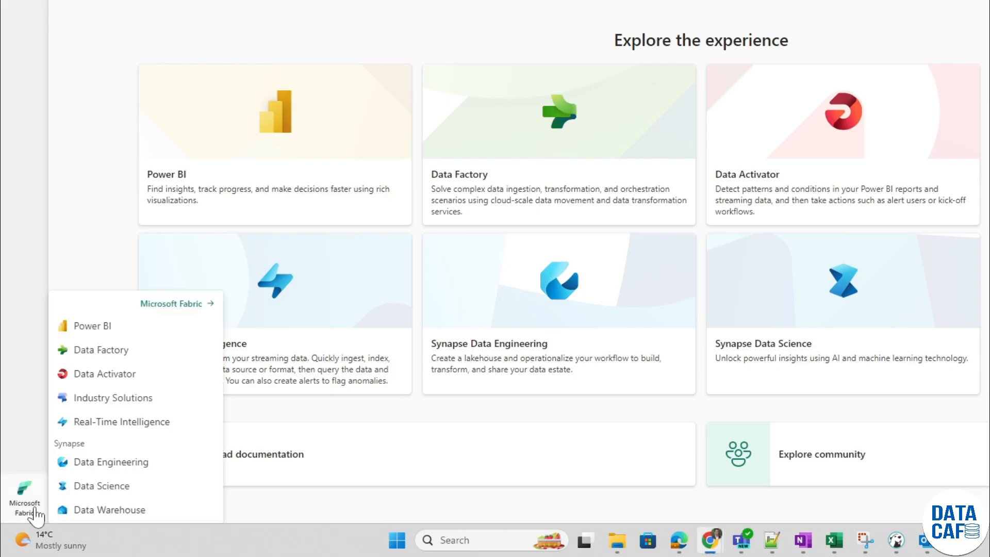
pyautogui.click(116, 510)
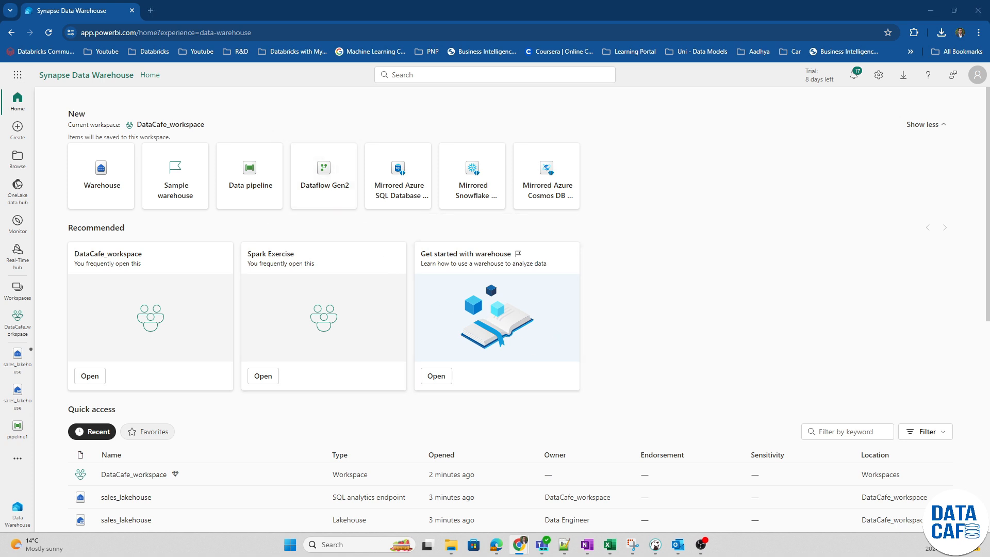
pyautogui.click(325, 169)
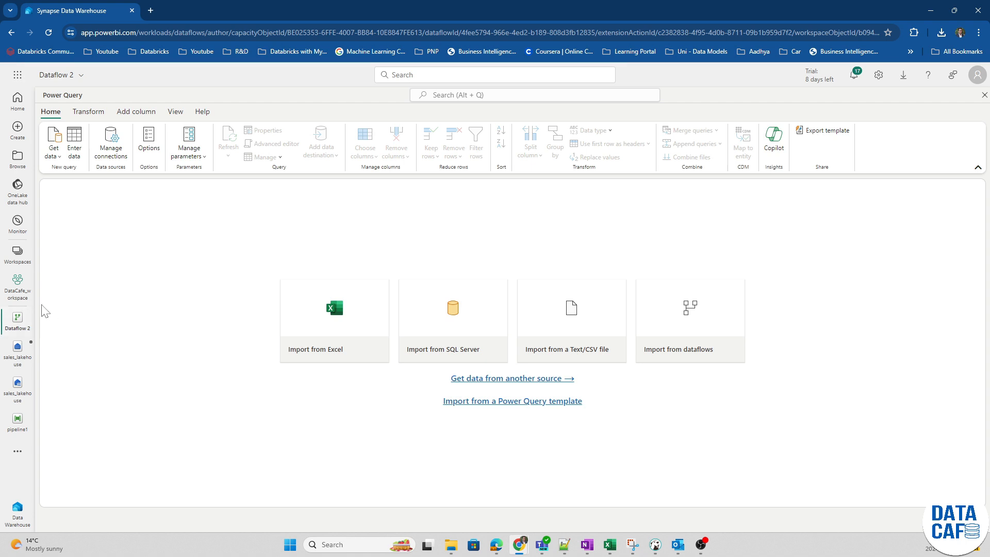
pyautogui.click(19, 289)
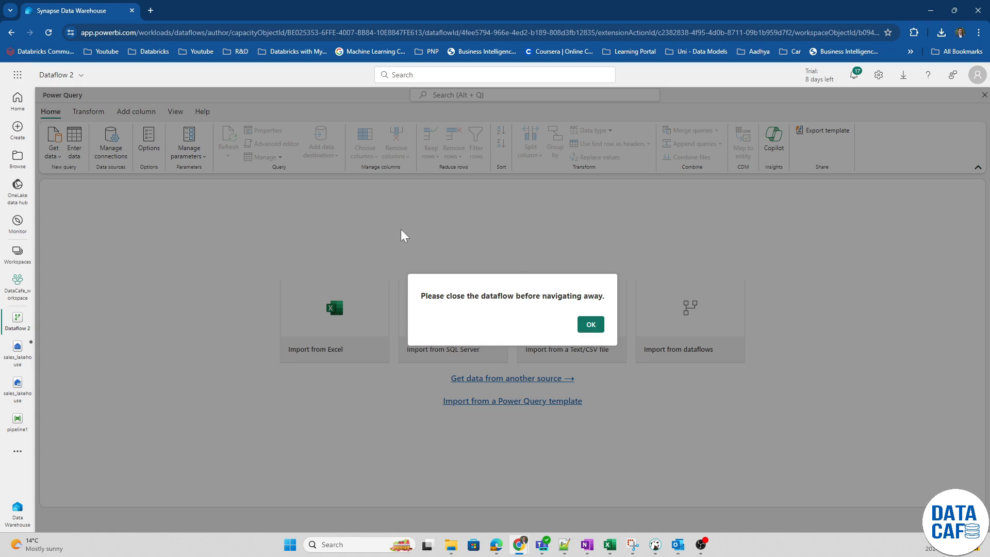
pyautogui.click(591, 324)
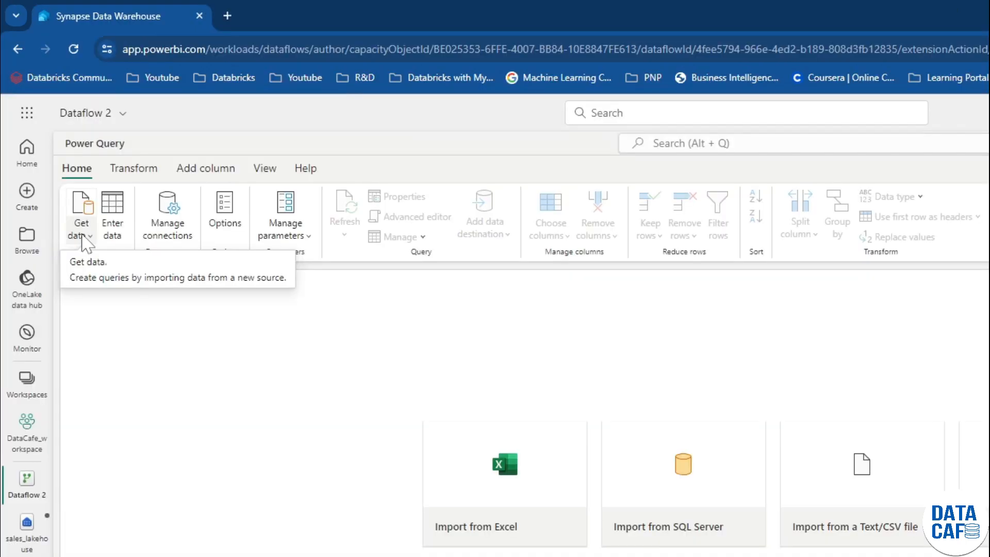
# Browse the full list of new data sources for the dataflow, search it for csv and choose the Text/CSV source
pyautogui.click(57, 160)
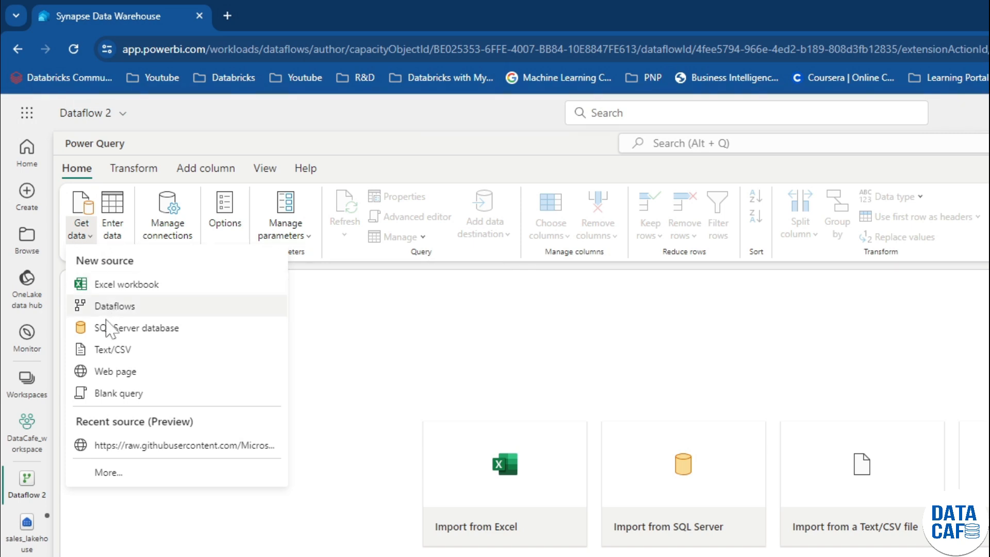
pyautogui.click(118, 473)
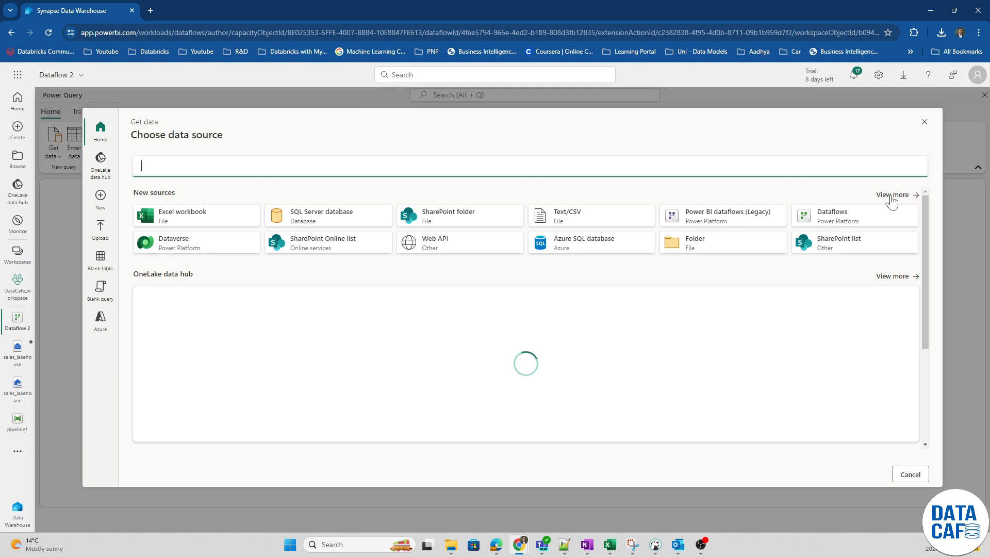
pyautogui.click(891, 198)
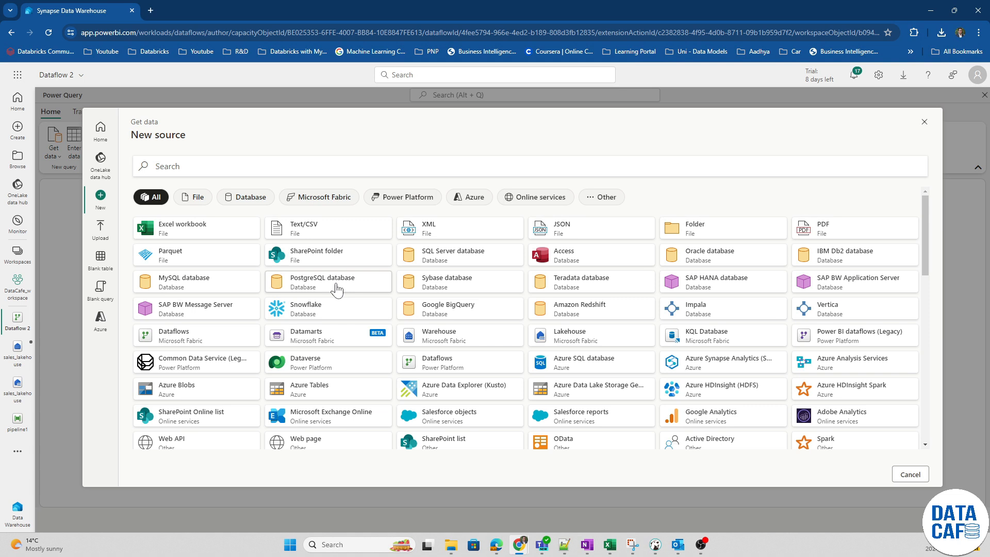
pyautogui.scroll(-15, 336, 290)
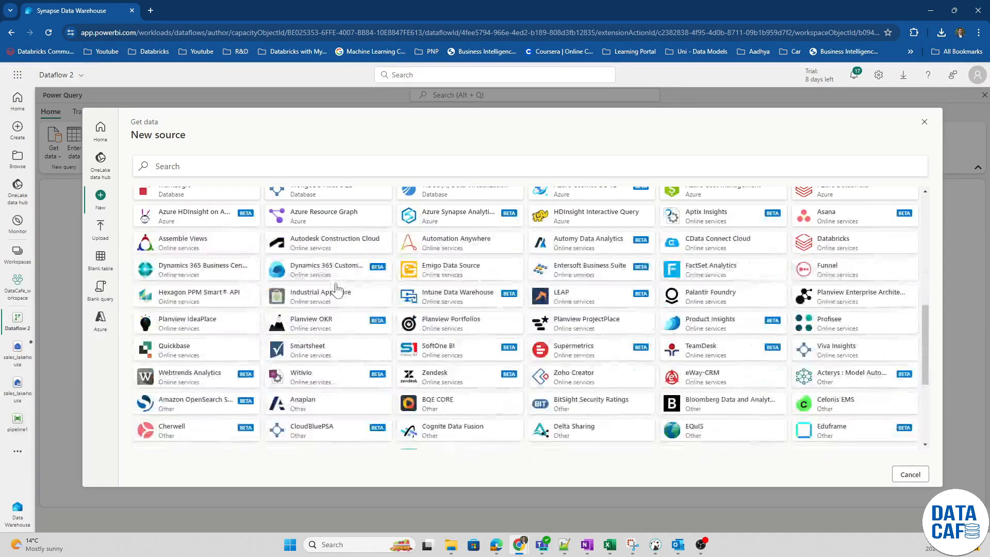
pyautogui.scroll(15, 337, 290)
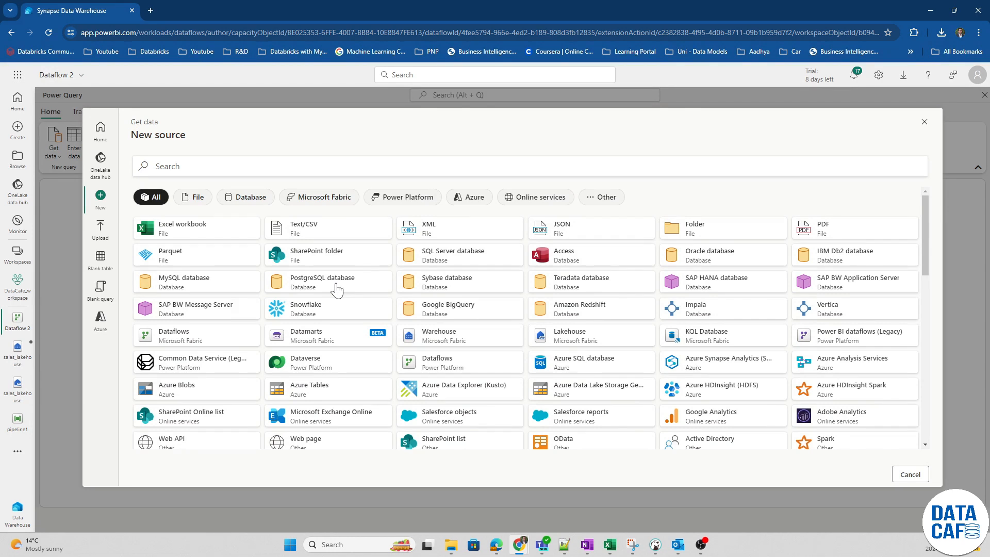
pyautogui.click(154, 166)
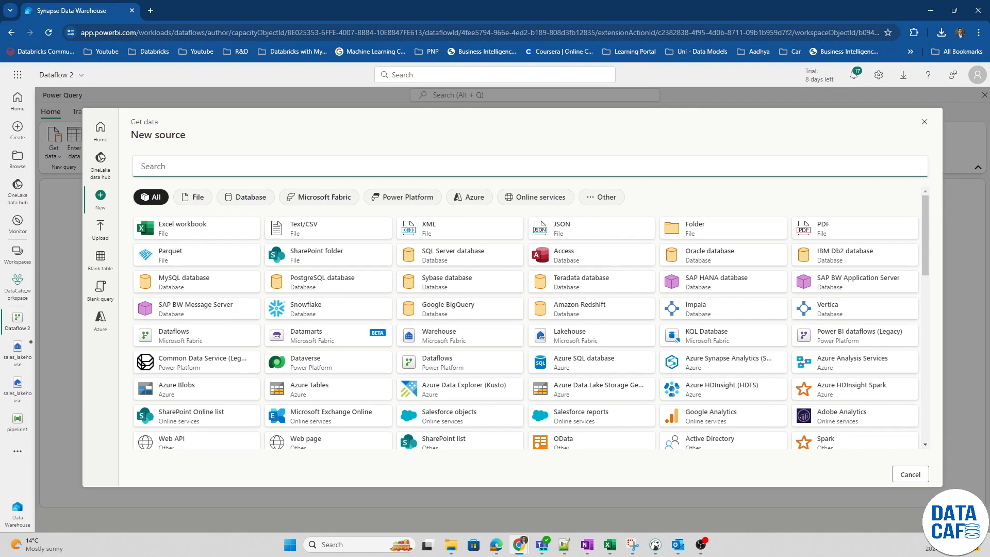
pyautogui.write('csv')
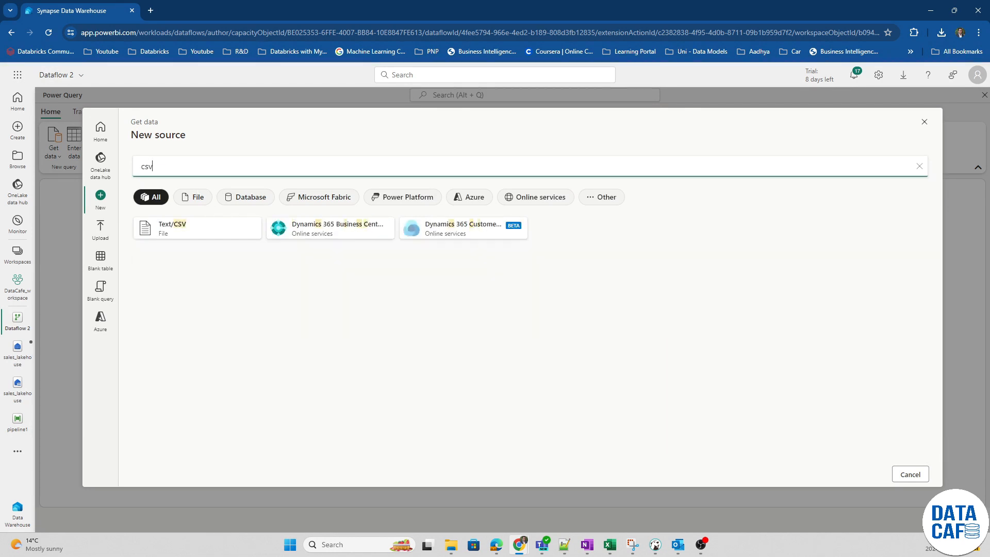
pyautogui.click(185, 234)
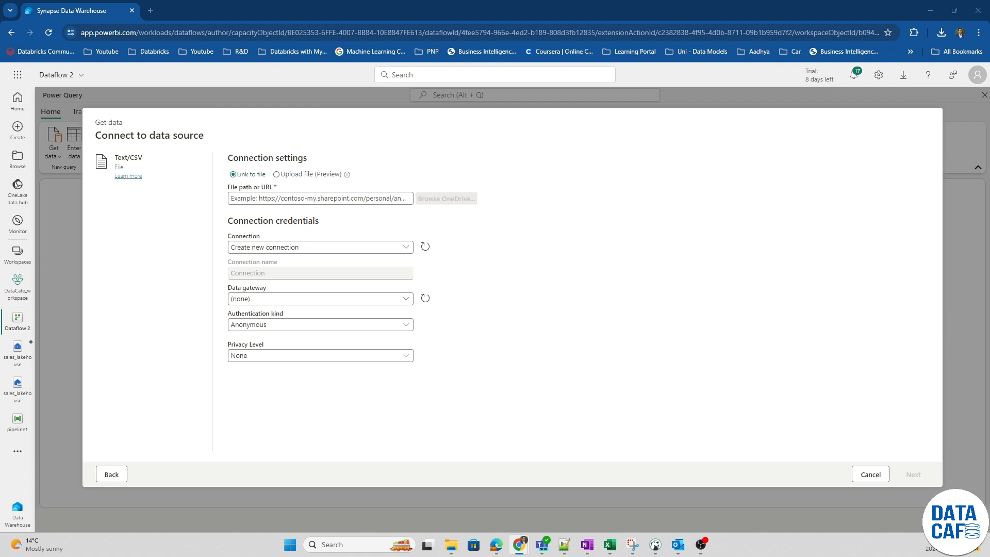
pyautogui.click(298, 197)
pyautogui.write('https://raw.githubusercontent.com/MicrosoftLearning/dp-data/main/orders.csv')
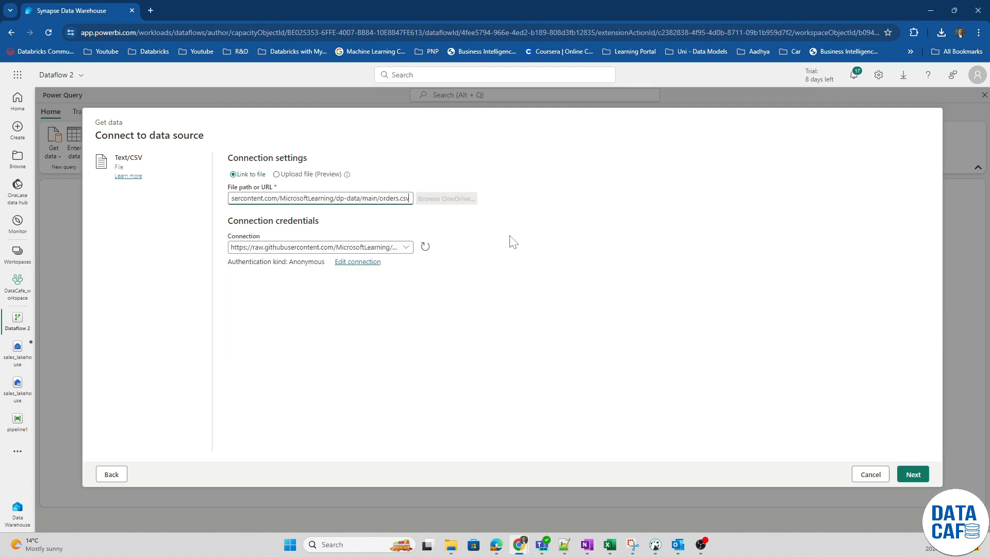
pyautogui.click(343, 262)
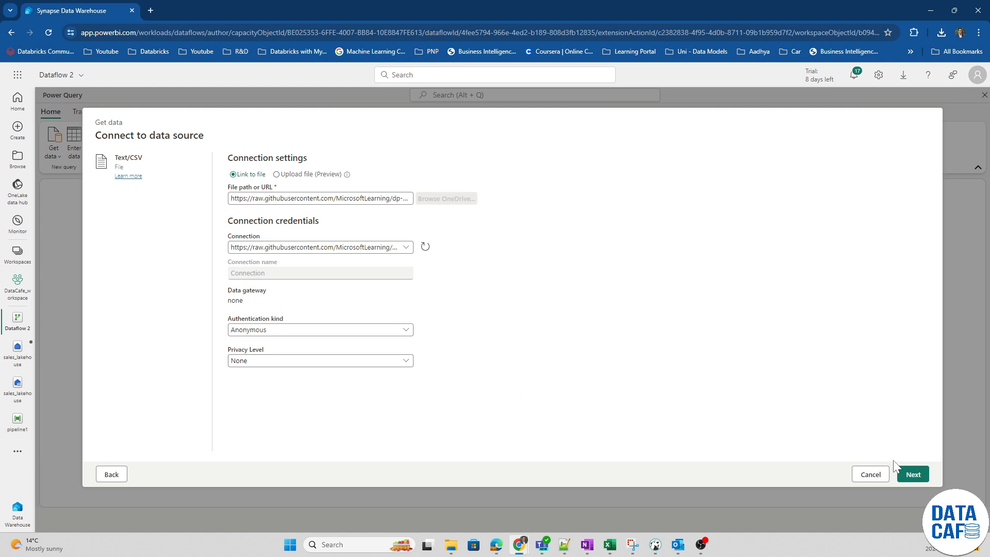
pyautogui.click(916, 475)
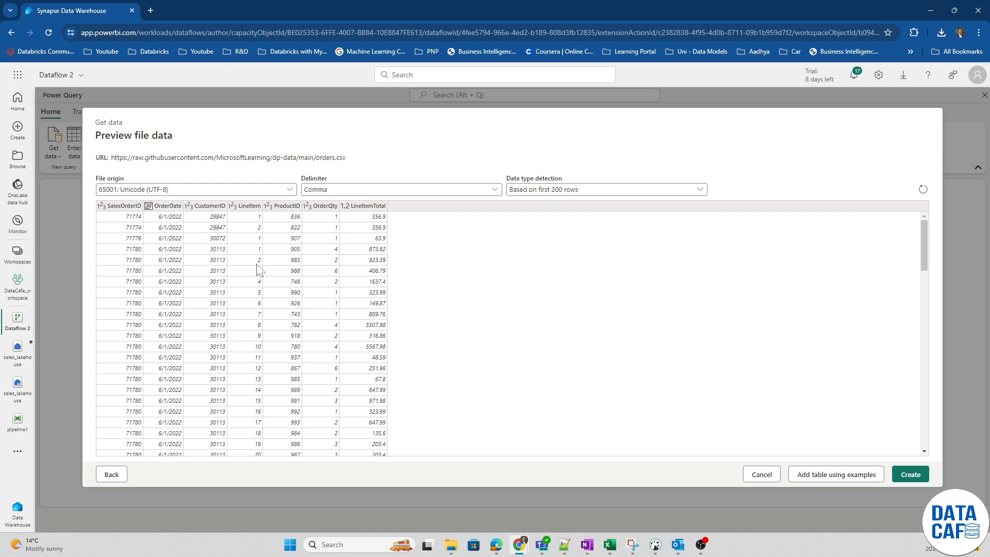
# Review the delimiter and data type detection options, keep Comma and Based on first 200 rows, and create the orders query
pyautogui.click(341, 198)
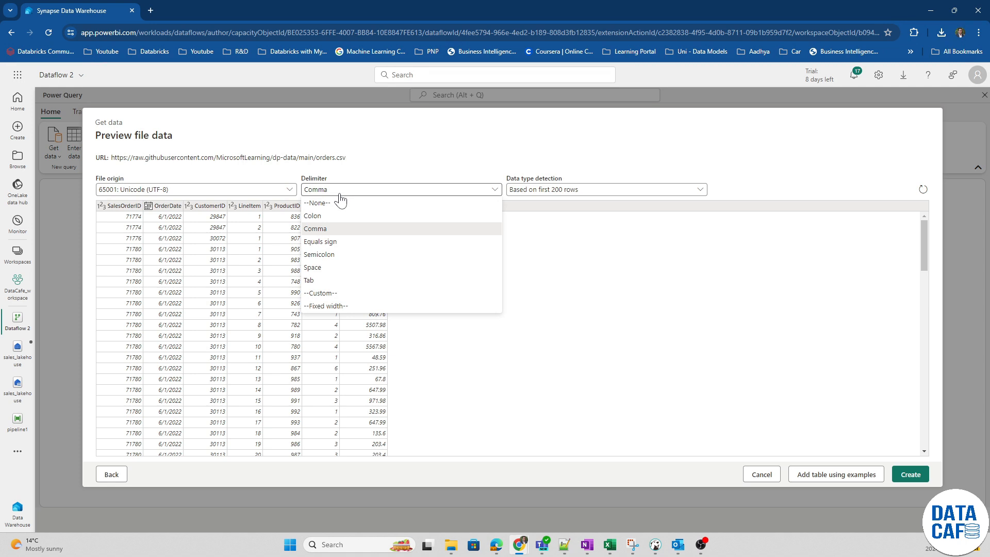
pyautogui.click(604, 158)
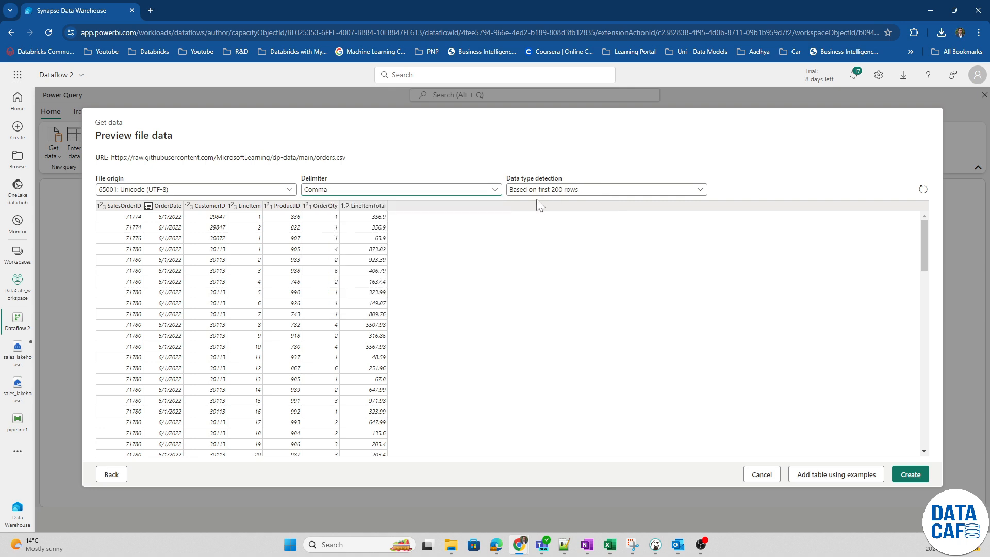
pyautogui.click(537, 192)
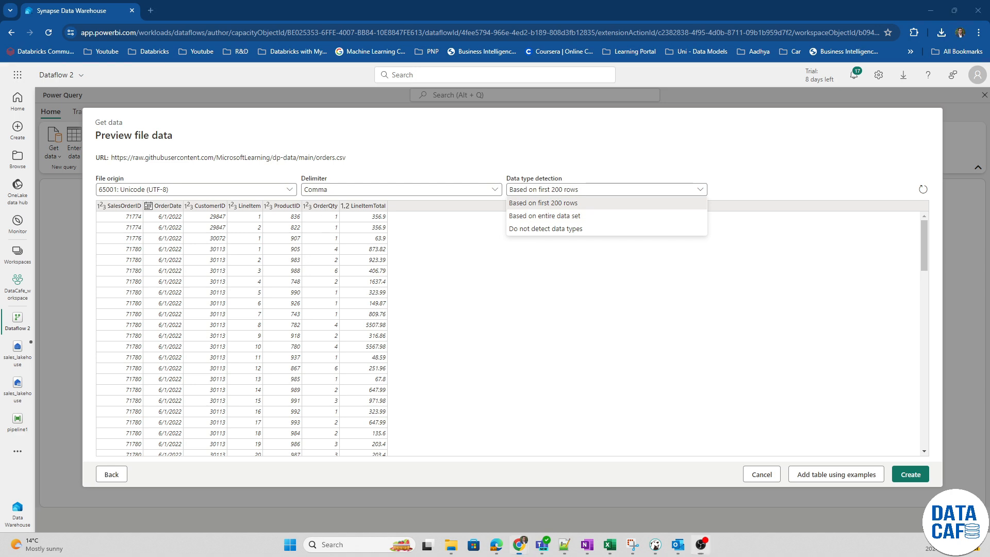
pyautogui.click(533, 271)
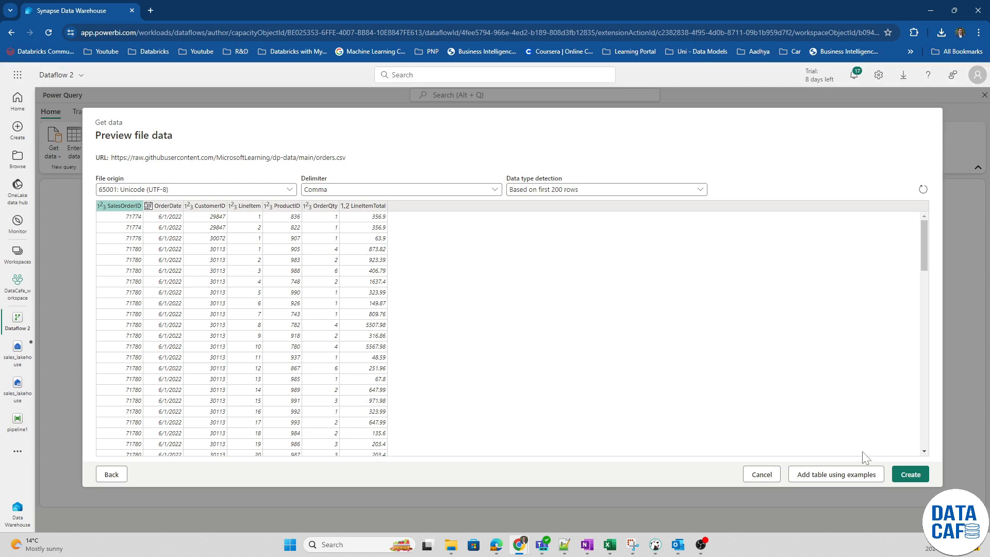
pyautogui.click(910, 477)
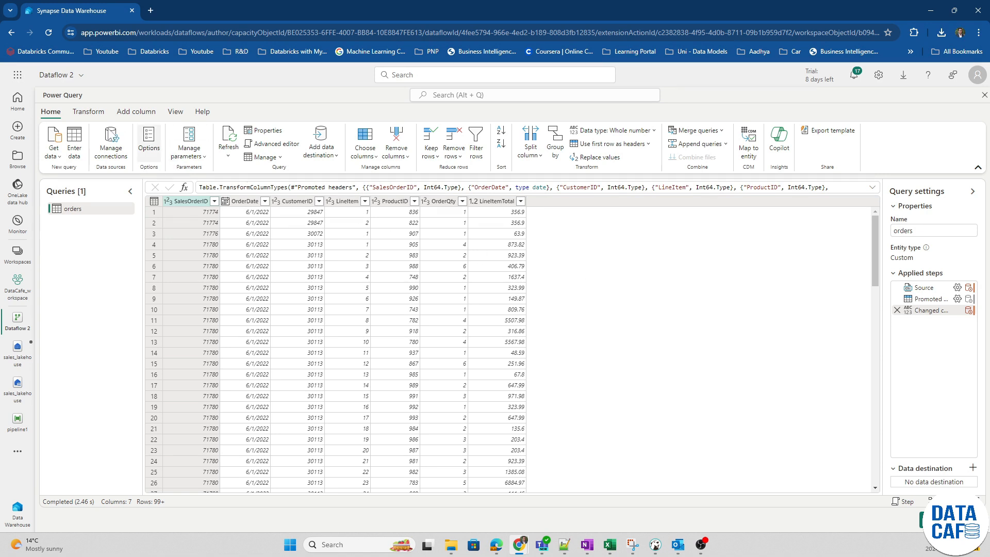
# Add a custom column named MonthNo to the orders query with the formula Date.Month([OrderDate])
pyautogui.click(129, 112)
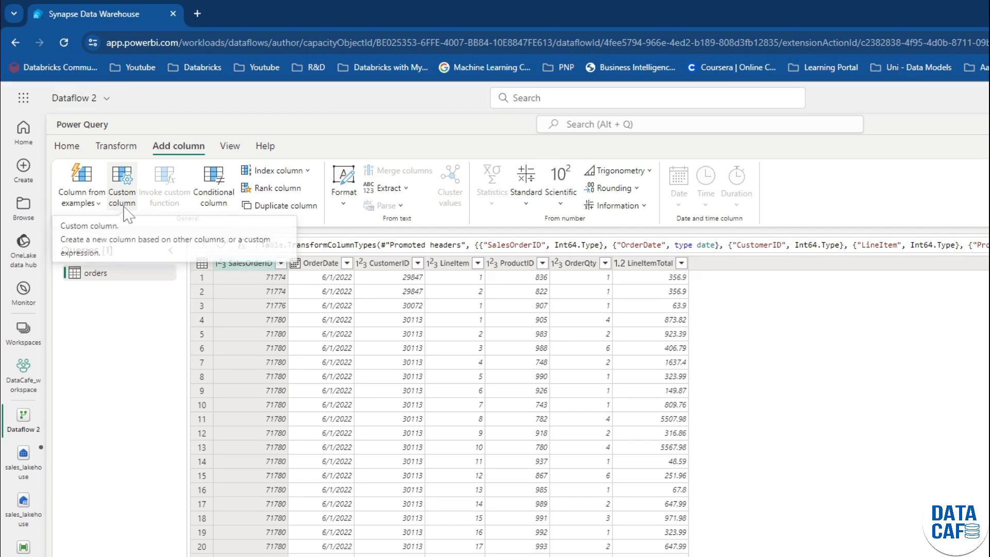
pyautogui.click(124, 207)
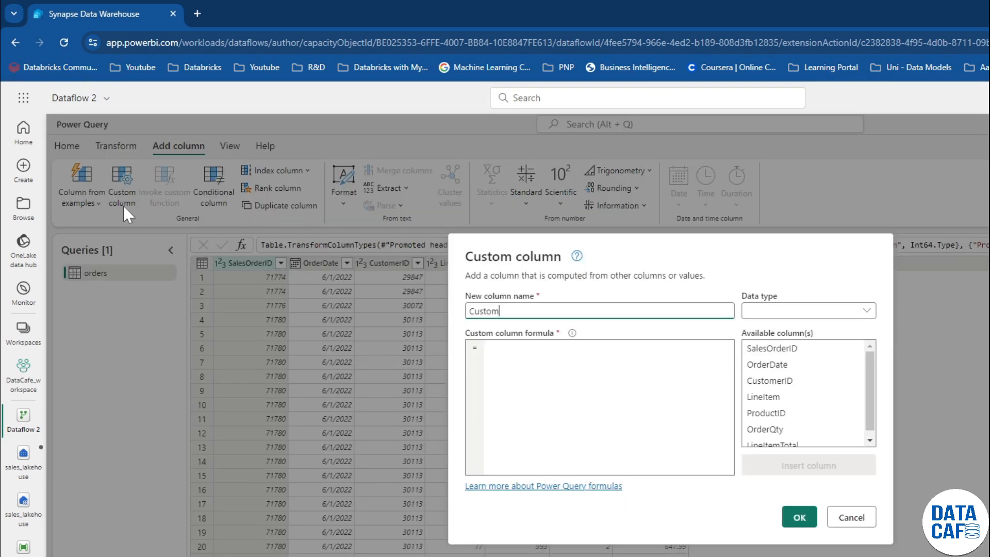
pyautogui.moveTo(499, 311); pyautogui.dragTo(454, 310)
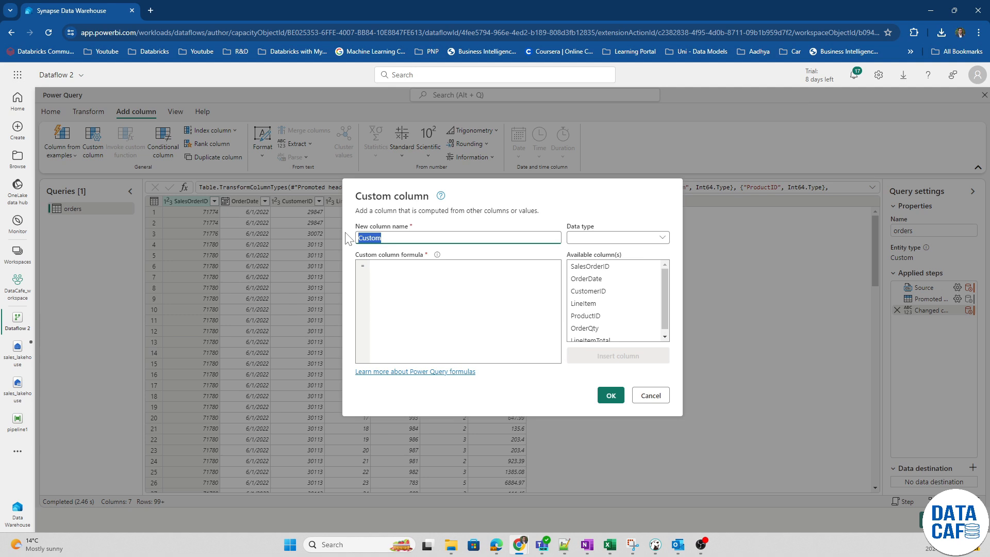
pyautogui.write('MonthNo')
pyautogui.click(413, 265)
pyautogui.write('Date')
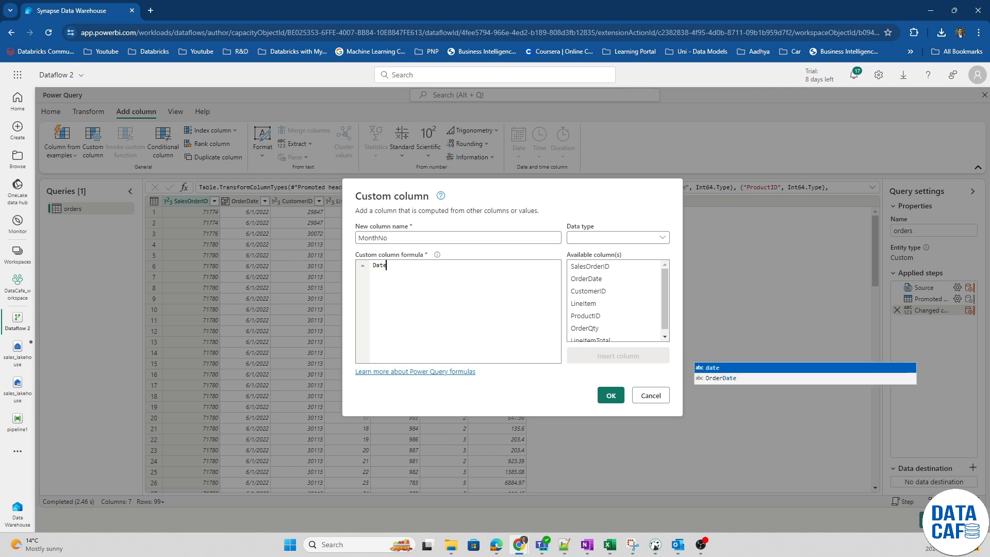
pyautogui.write('.Mon')
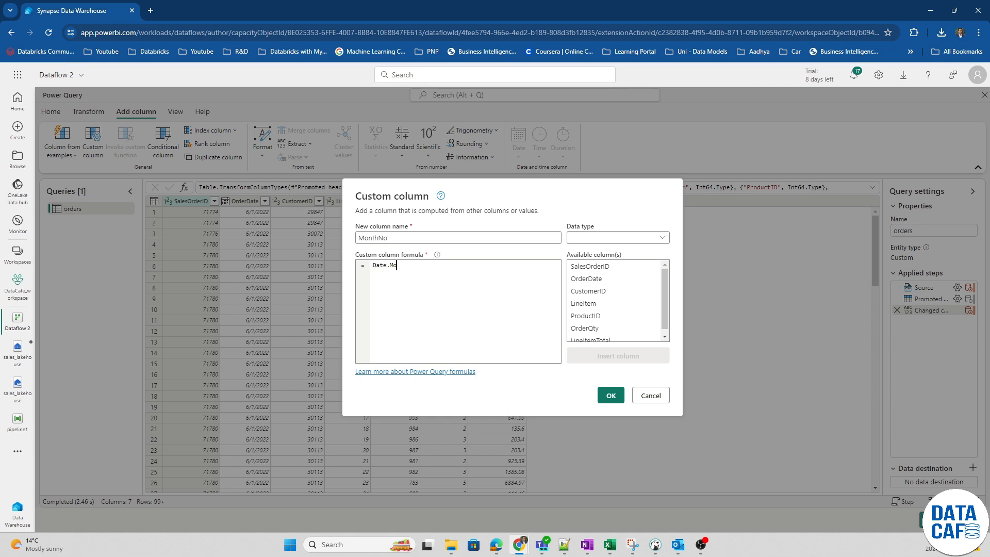
pyautogui.write('th(')
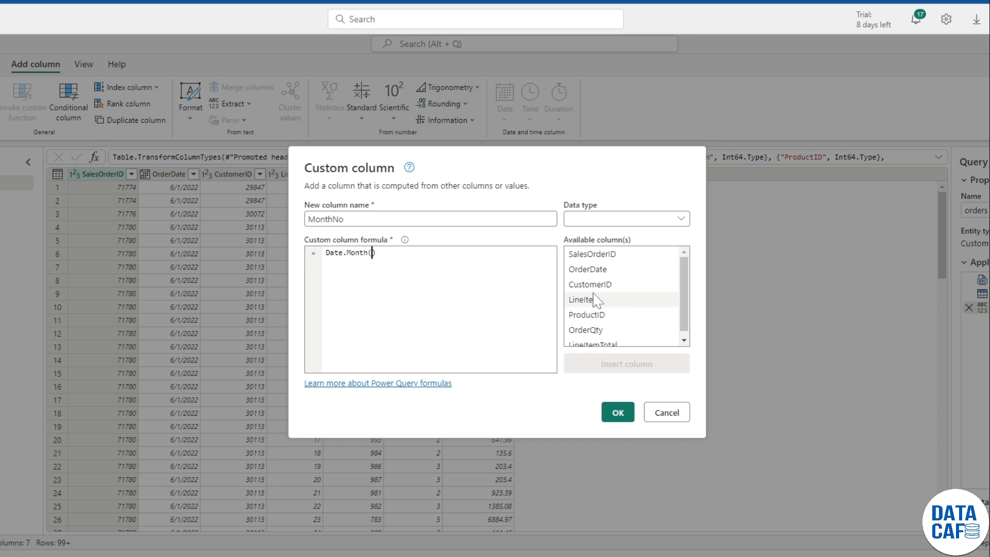
pyautogui.doubleClick(598, 269)
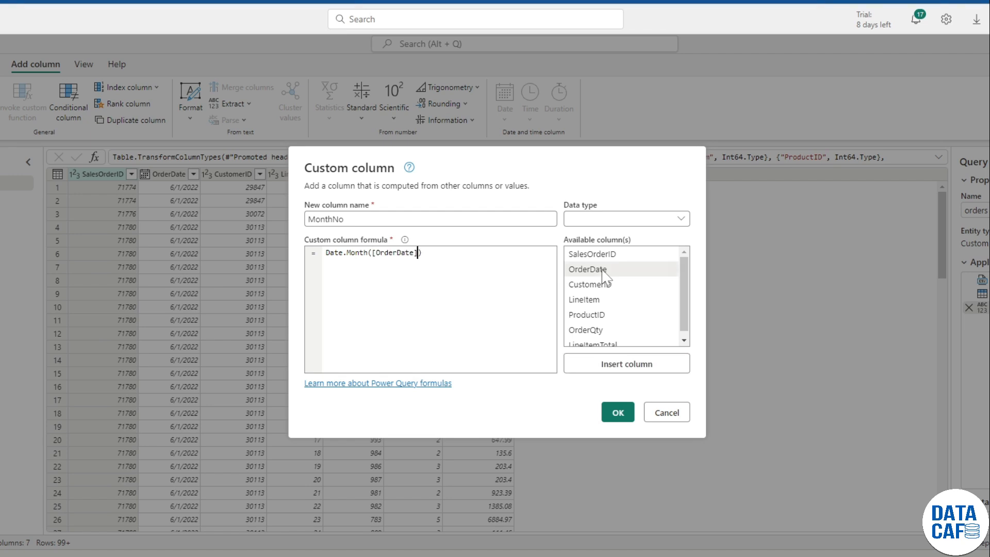
pyautogui.click(616, 415)
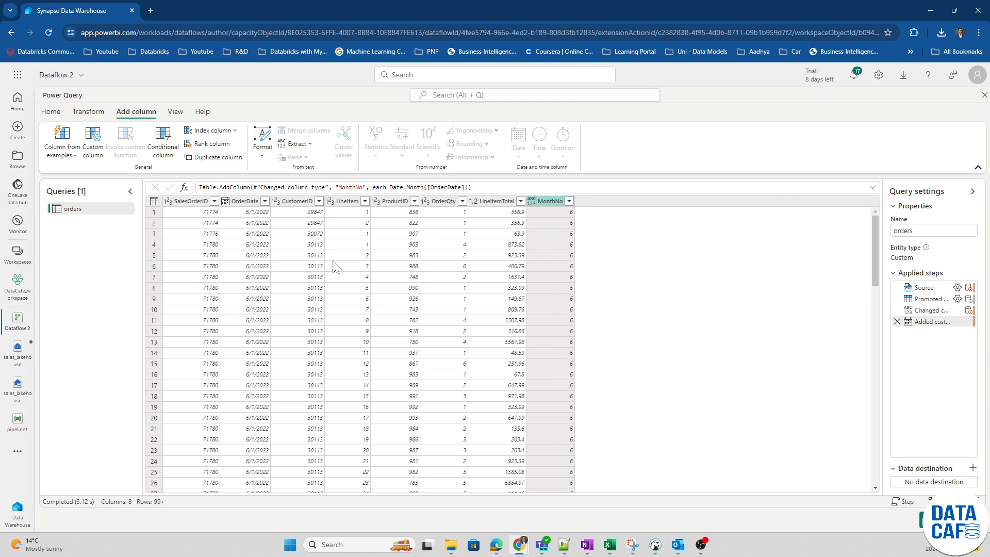
# Compare the OrderDate and MonthNo values across the rows of the orders table, including rows from different months
pyautogui.click(246, 267)
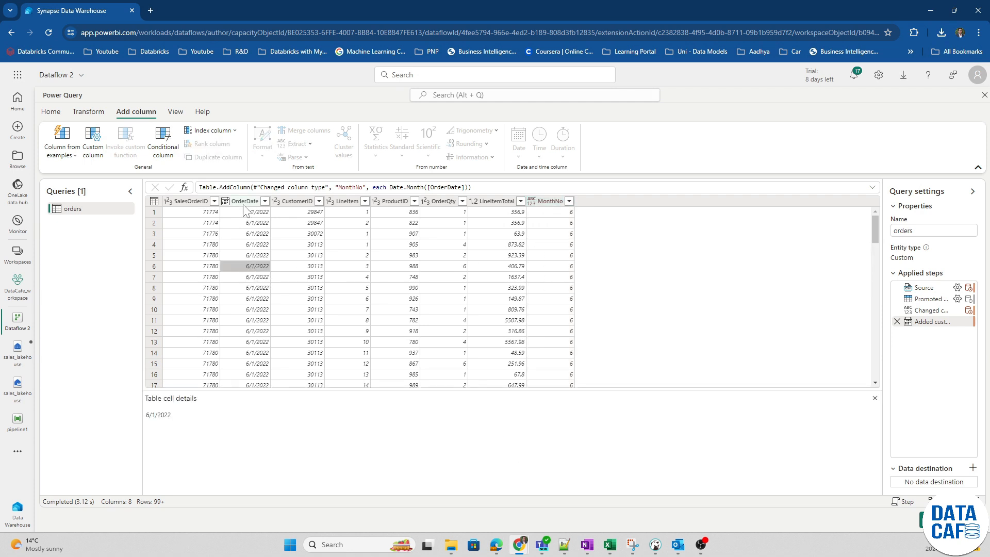
pyautogui.click(551, 266)
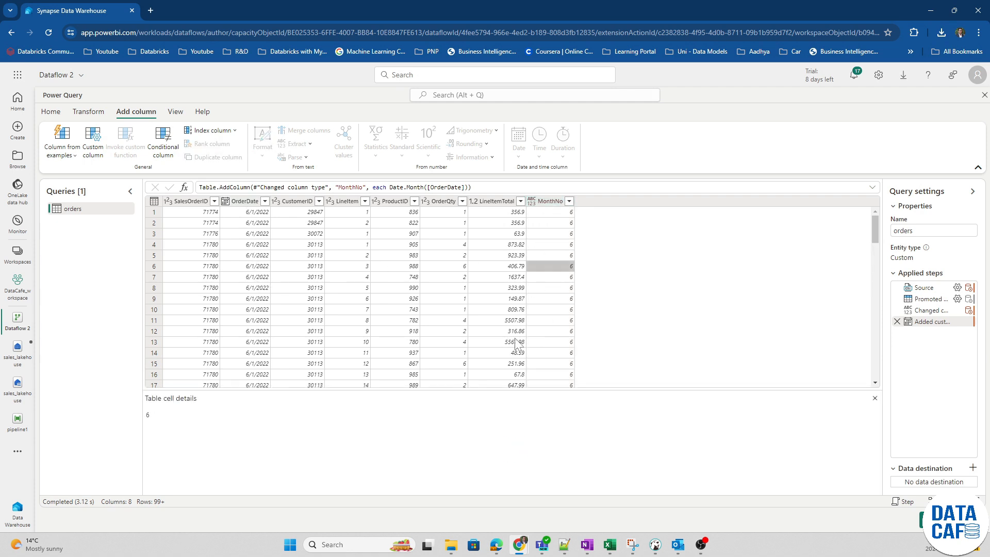
pyautogui.scroll(-10, 515, 343)
pyautogui.scroll(-5, 536, 345)
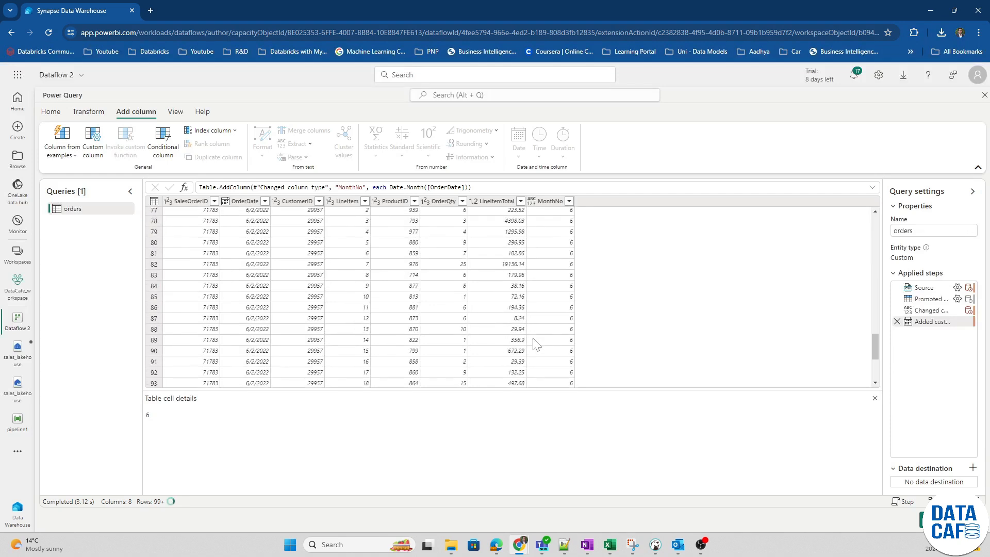
pyautogui.scroll(-11, 536, 345)
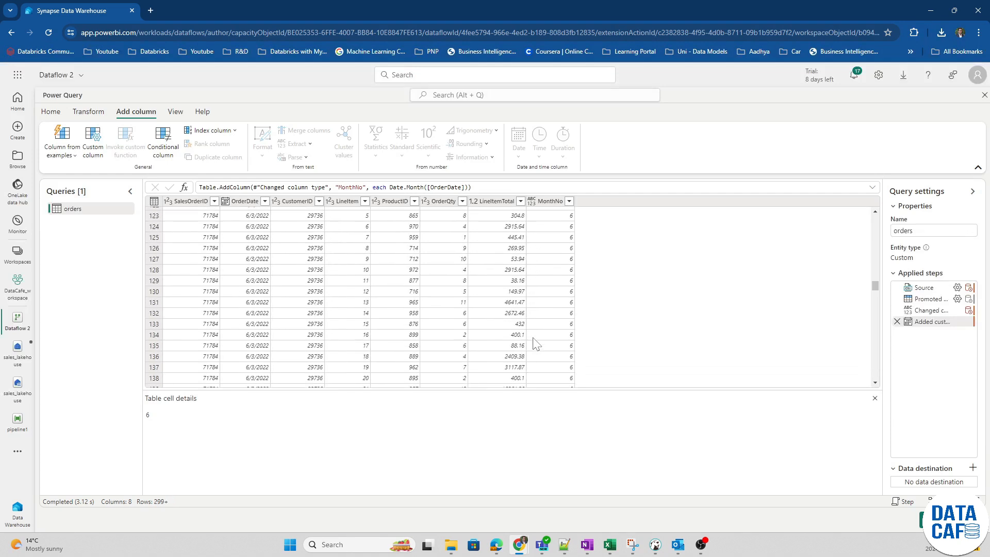
pyautogui.scroll(-5, 536, 344)
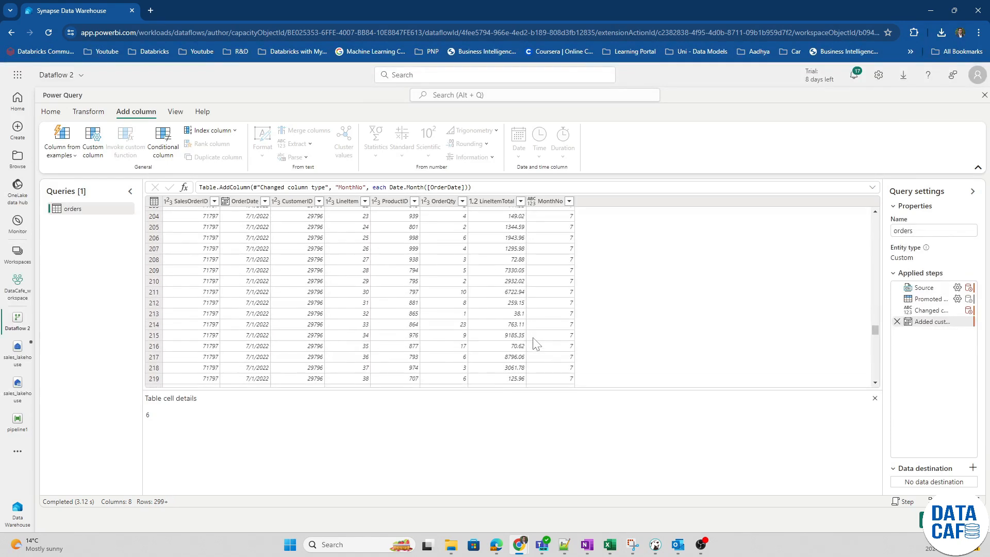
pyautogui.click(260, 315)
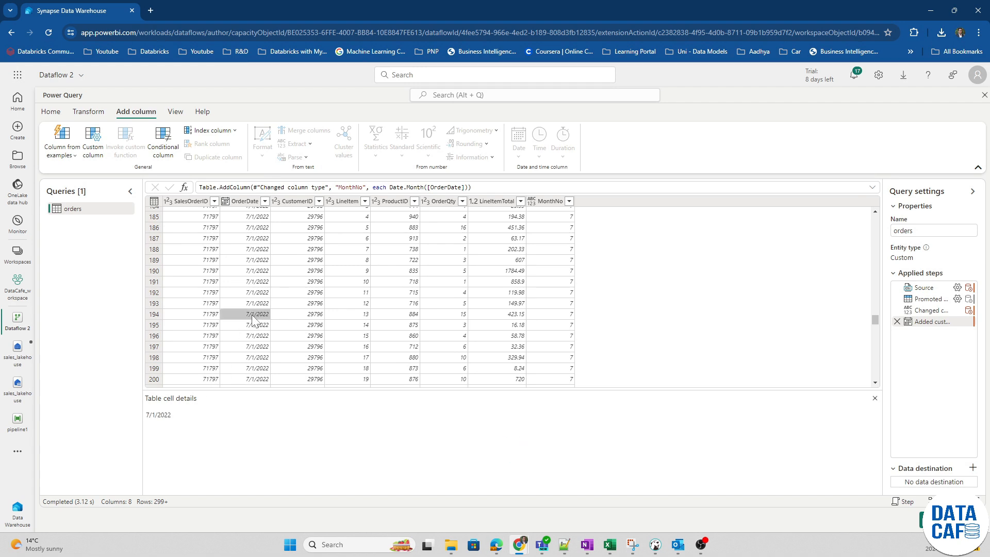
# Add a Lakehouse data destination to the orders query, show its connection's credential settings and proceed to choosing the destination target
pyautogui.click(546, 316)
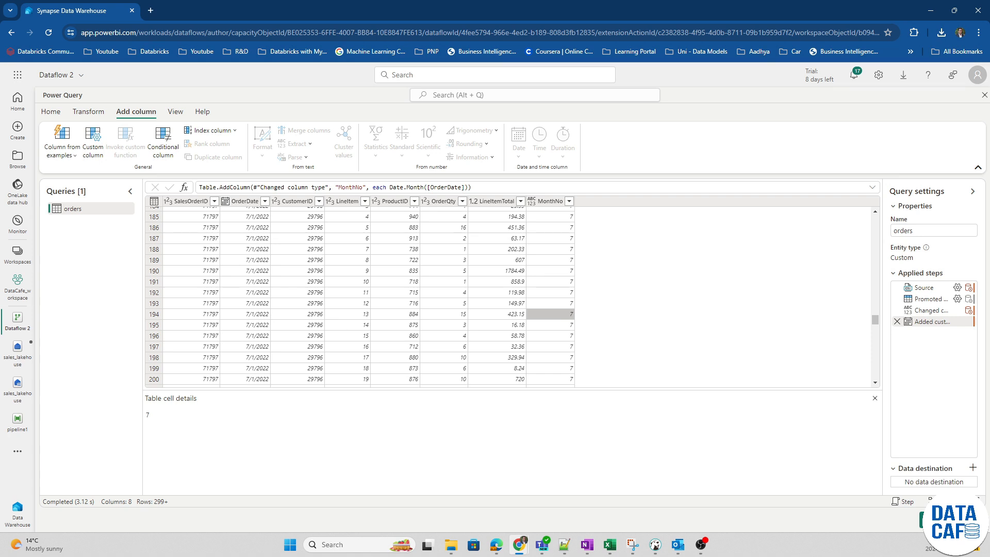
pyautogui.click(50, 112)
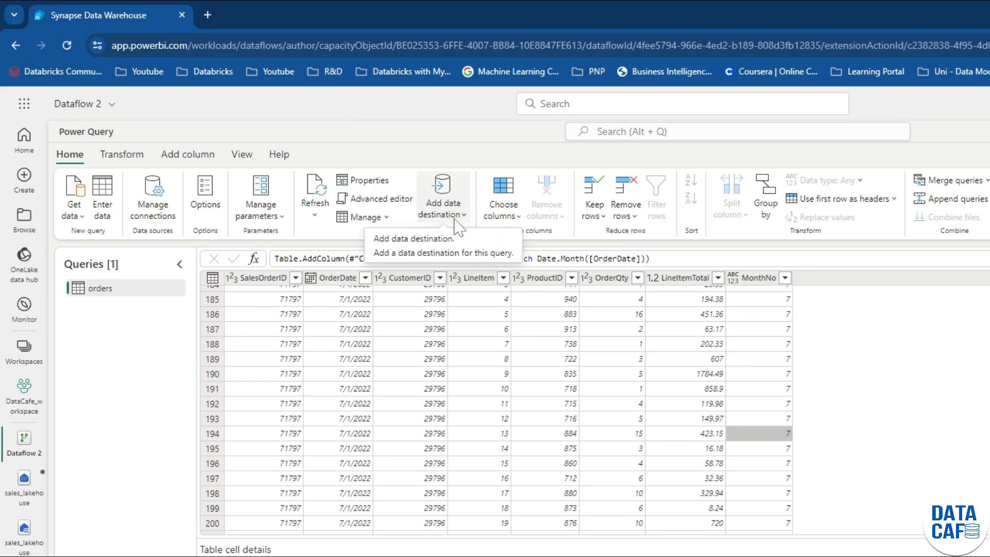
pyautogui.click(455, 222)
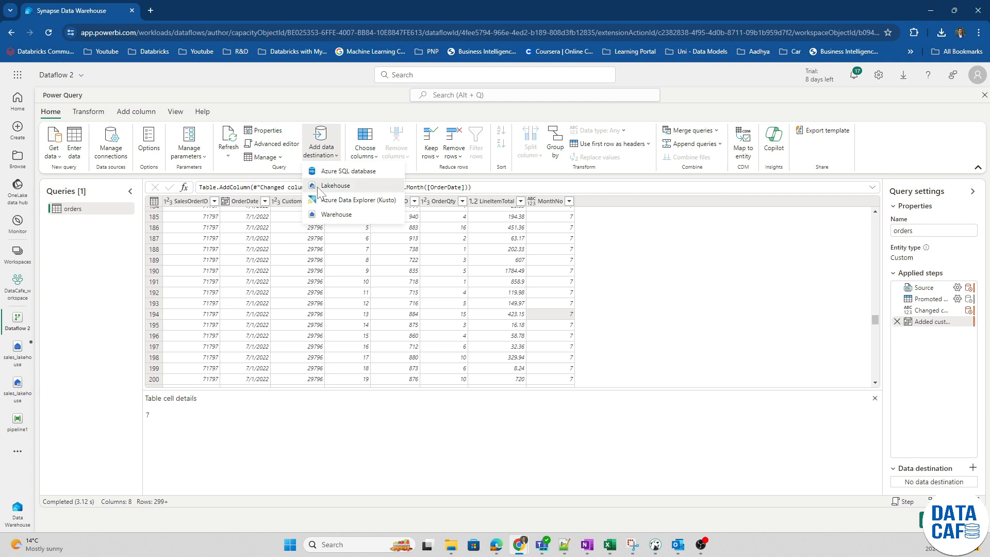
pyautogui.click(439, 257)
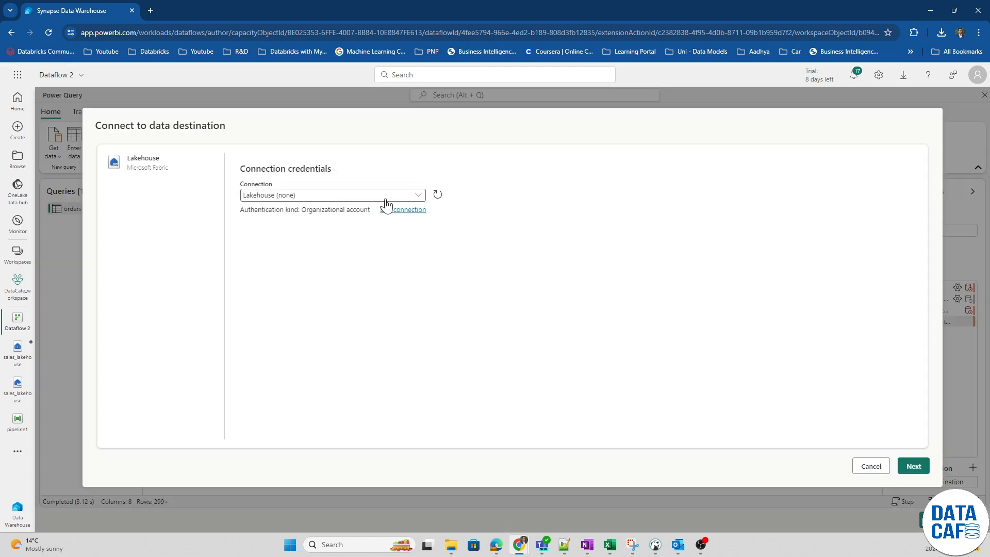
pyautogui.click(406, 210)
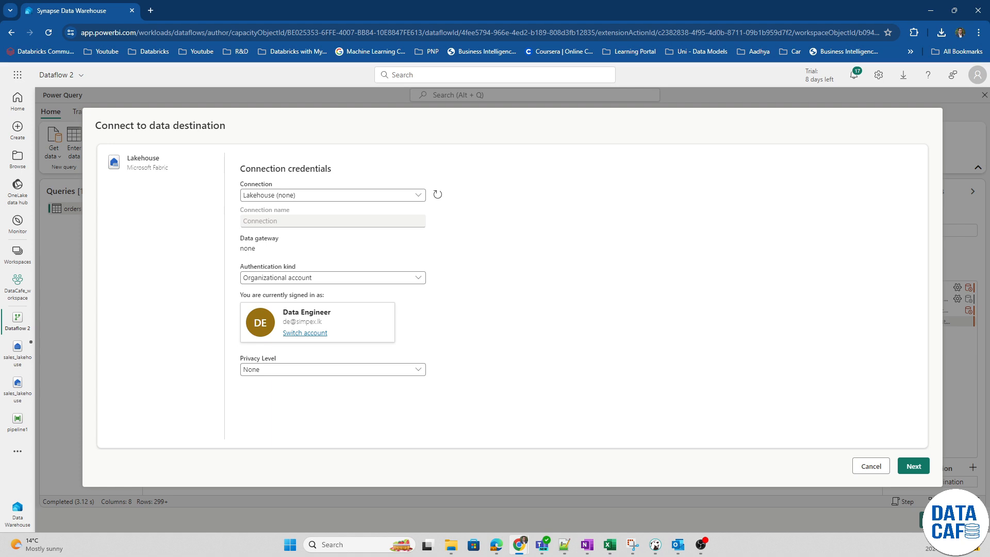
pyautogui.click(915, 466)
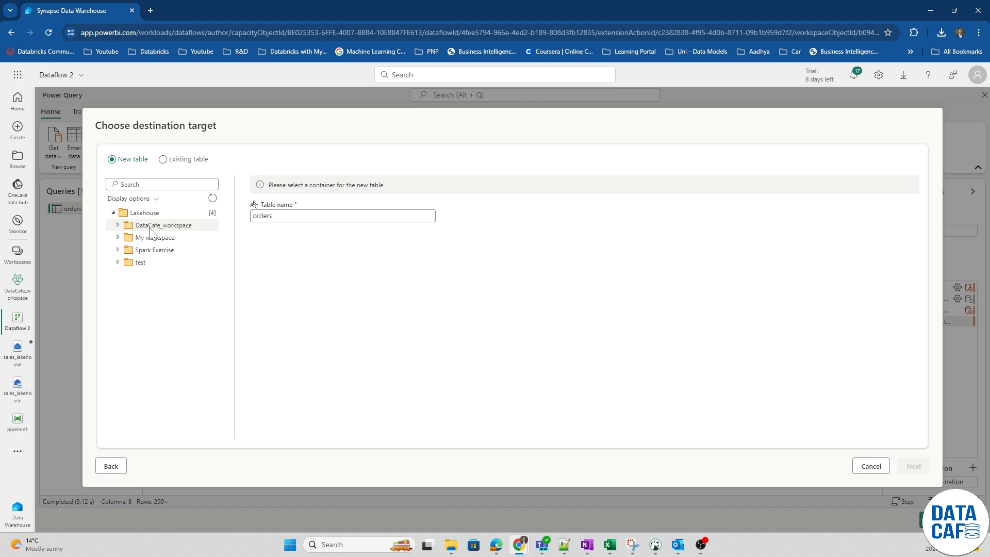
# Target a new table named orders in sales_lakehouse under DataCafe_workspace and save the destination with automatic settings
pyautogui.click(118, 226)
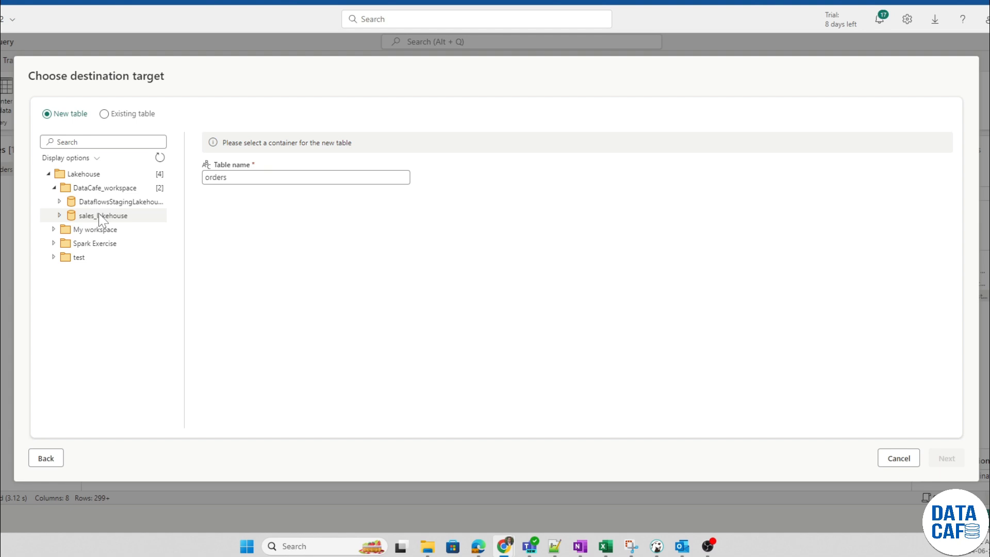
pyautogui.click(59, 216)
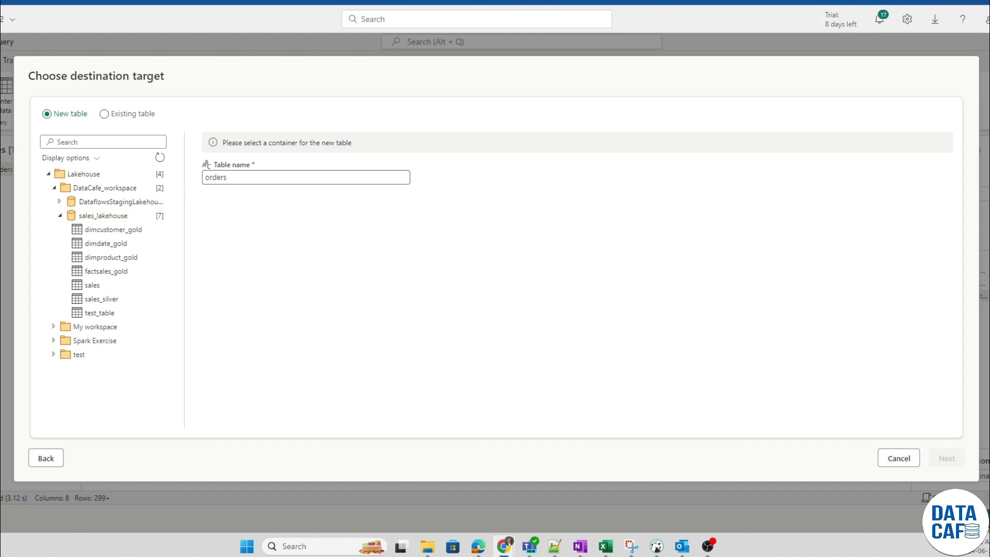
pyautogui.click(111, 215)
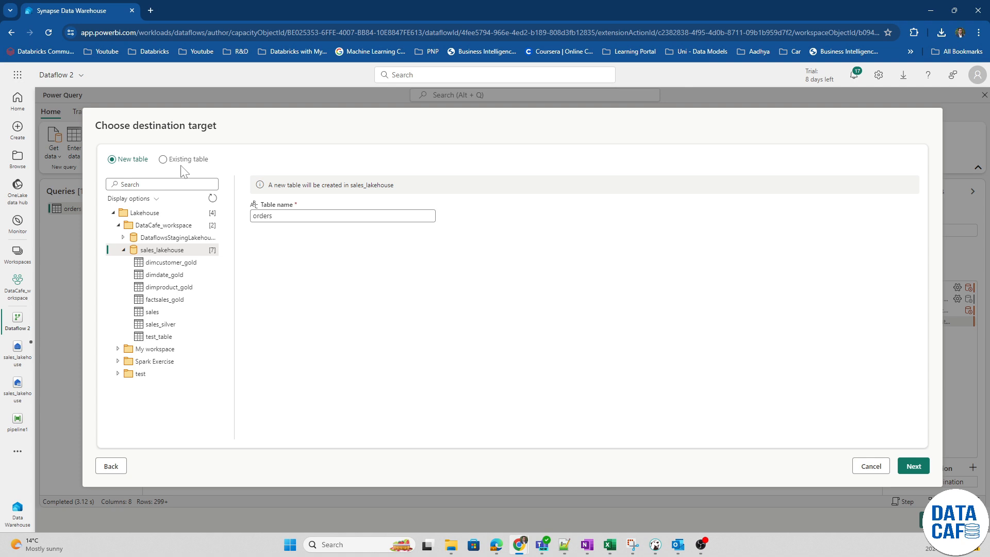
pyautogui.click(913, 467)
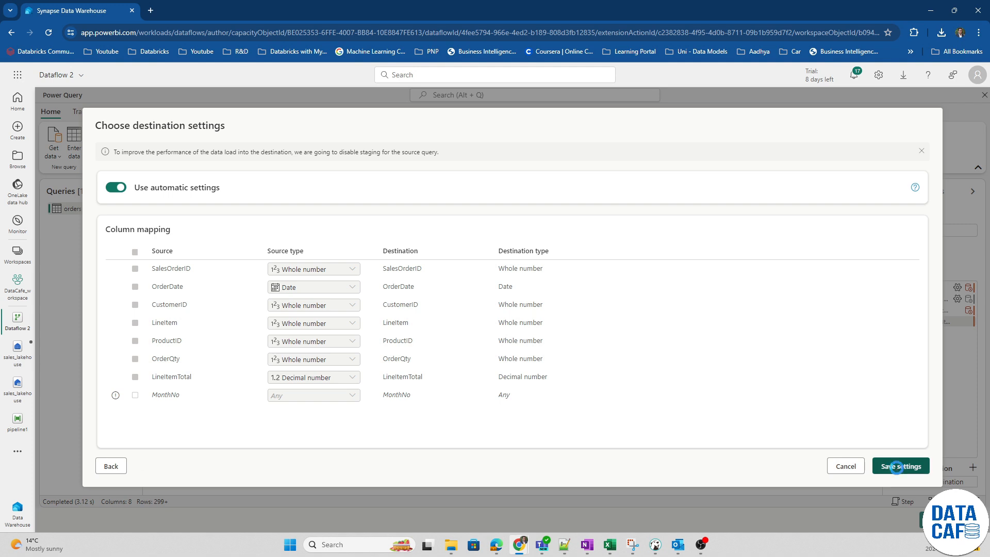
pyautogui.click(897, 466)
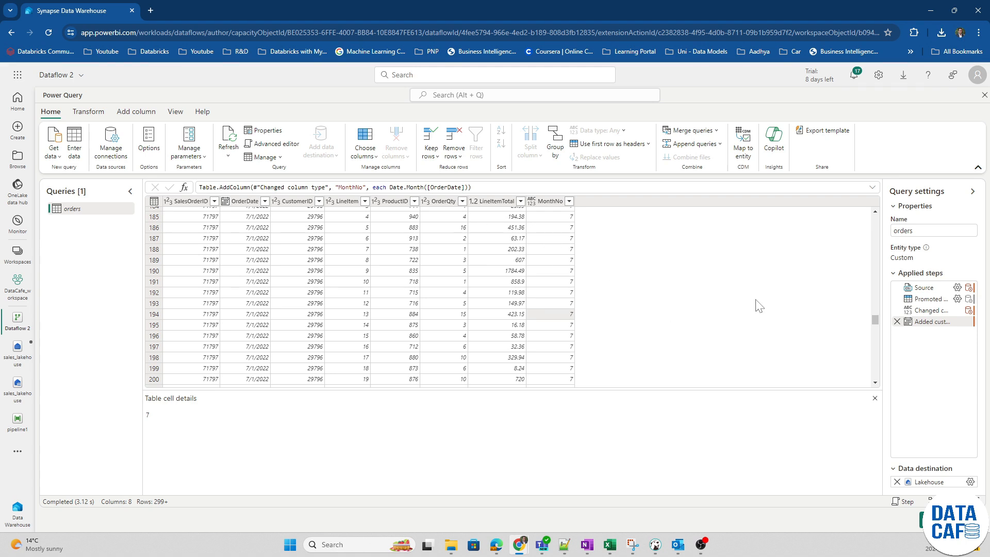
# View the orders query's M code in the Advanced editor and close it without changes
pyautogui.click(178, 114)
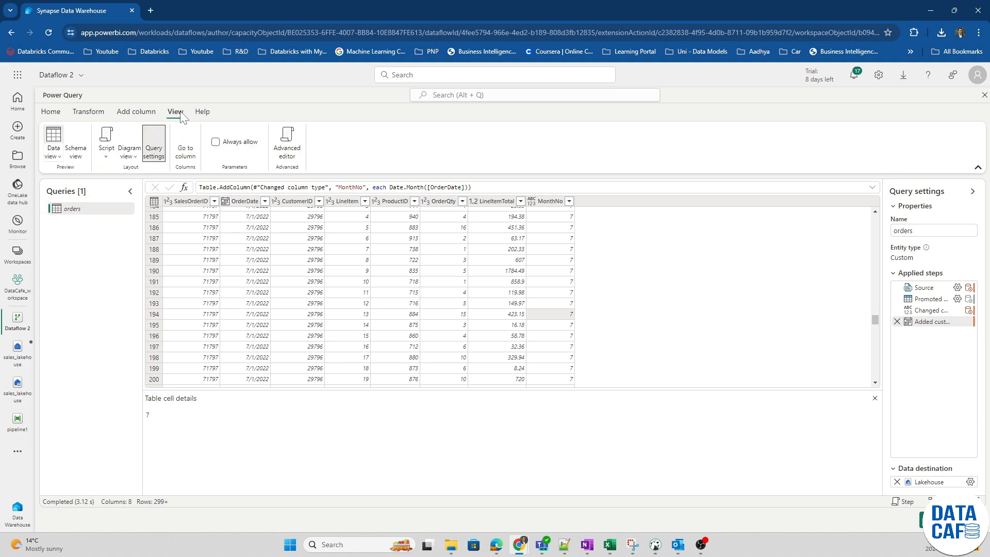
pyautogui.click(155, 148)
pyautogui.click(155, 149)
pyautogui.click(281, 146)
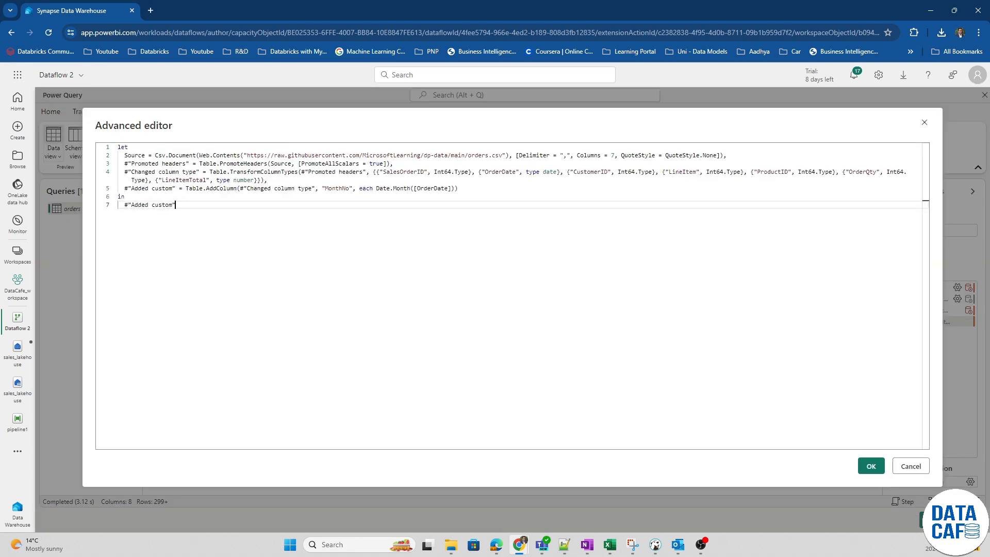
pyautogui.click(911, 466)
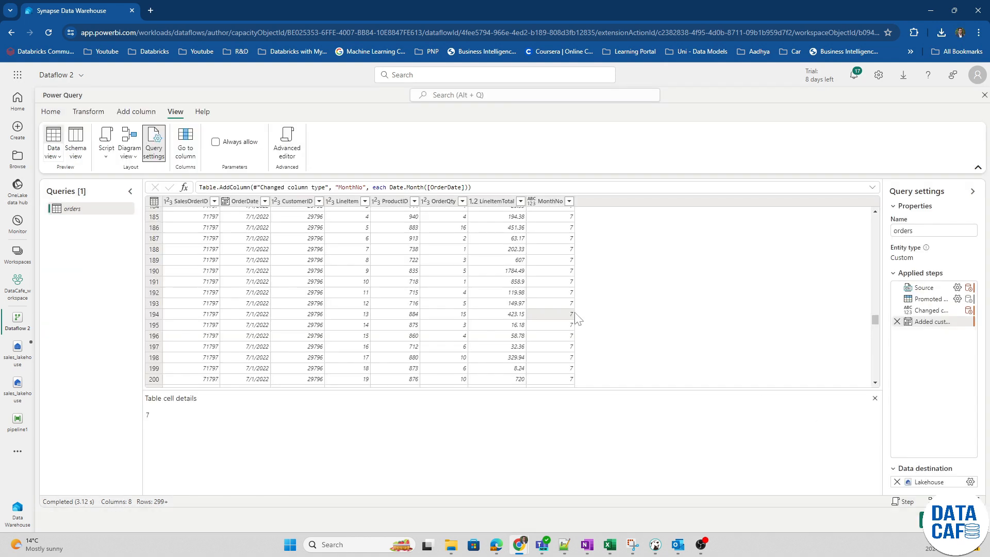
# Show the orders query in Diagram view and inspect its steps from Source to Added custom
pyautogui.click(129, 141)
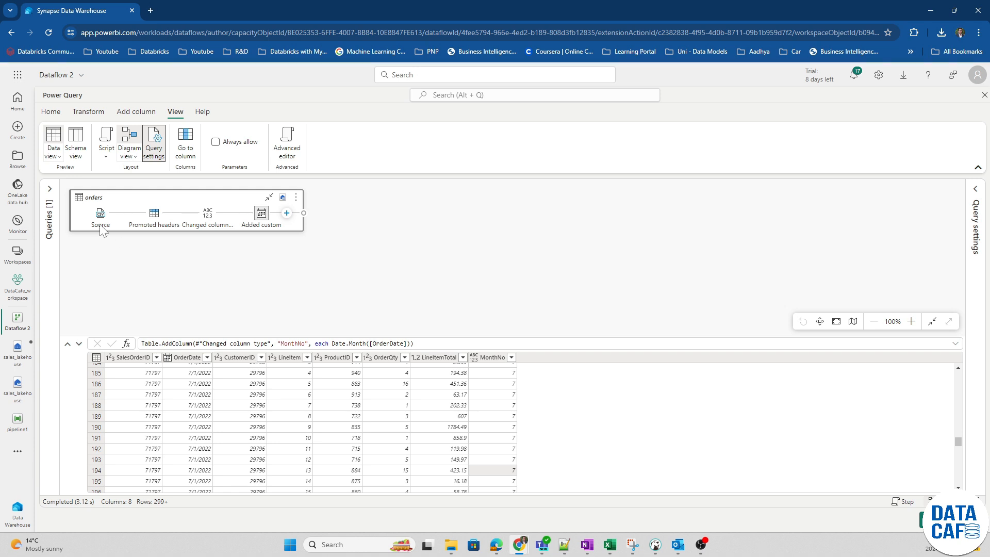
pyautogui.moveTo(100, 215)
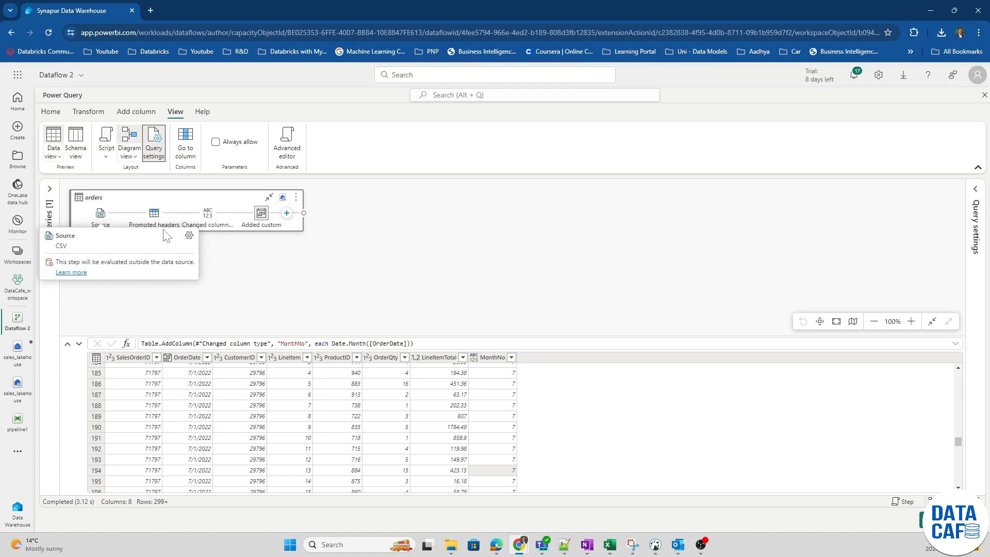
pyautogui.moveTo(155, 224)
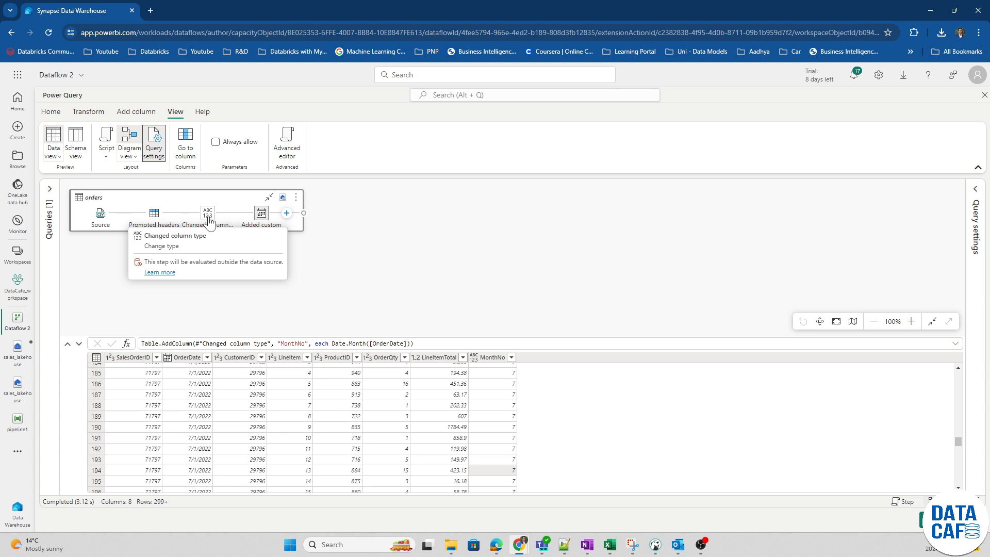
pyautogui.moveTo(263, 223)
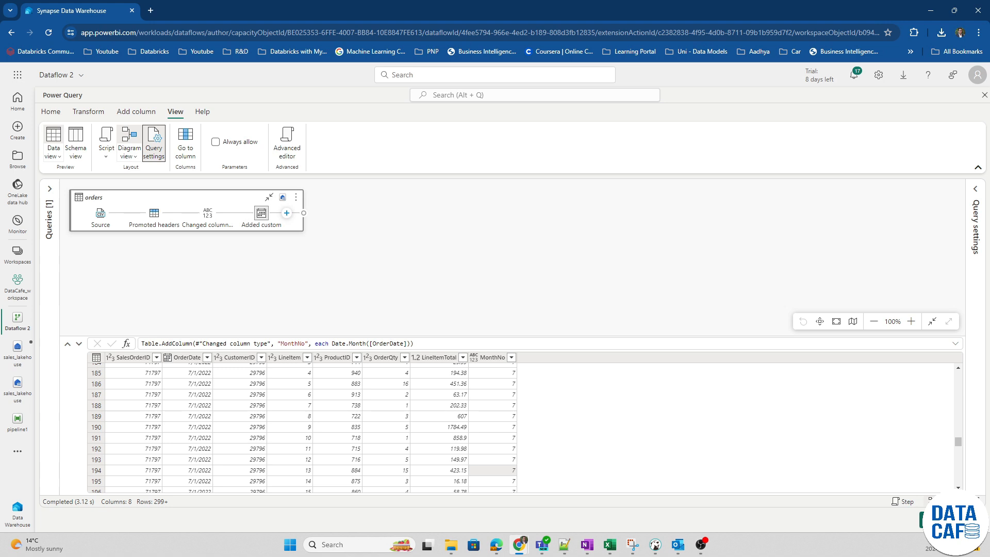
# Publish the dataflow and check the refresh history of Dataflow 2 from its settings
pyautogui.click(942, 519)
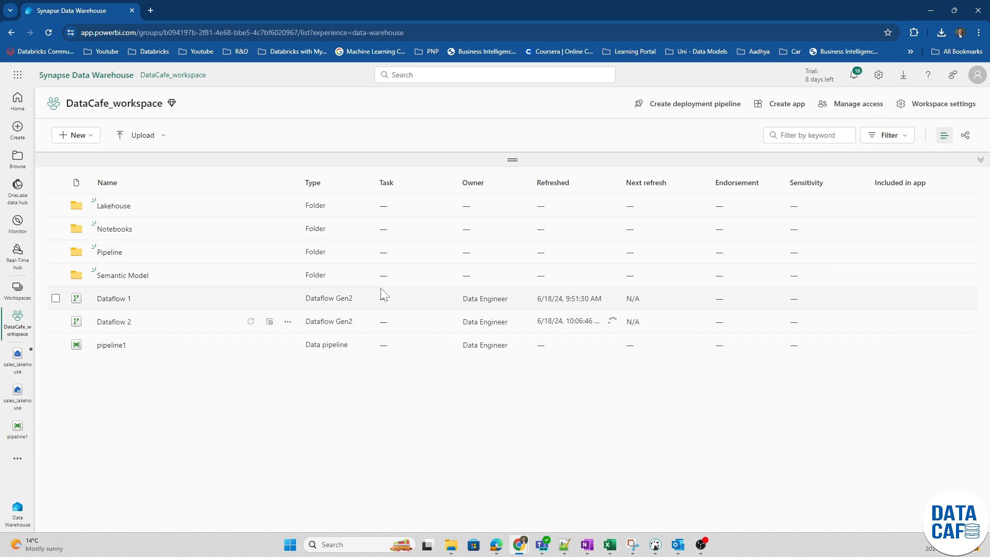
pyautogui.click(287, 323)
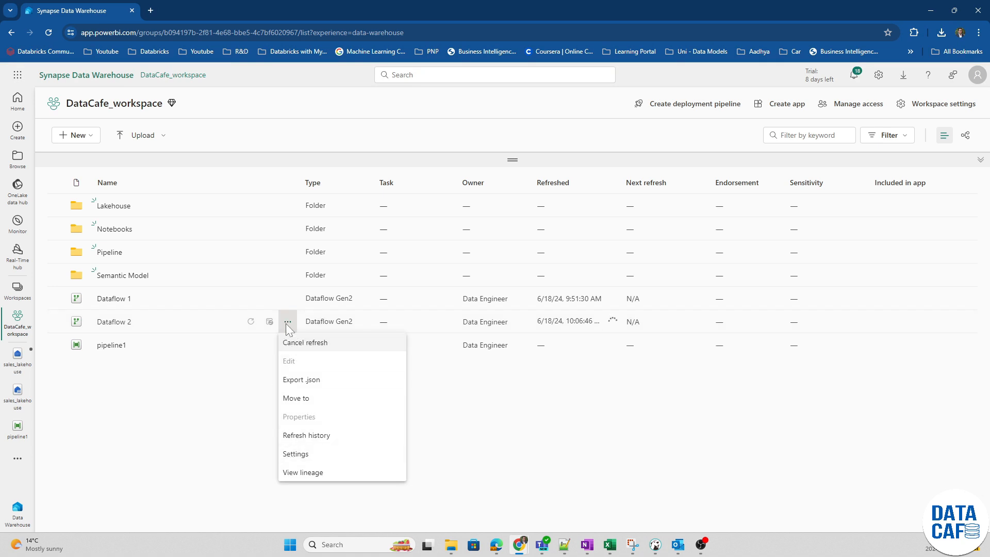
pyautogui.click(302, 454)
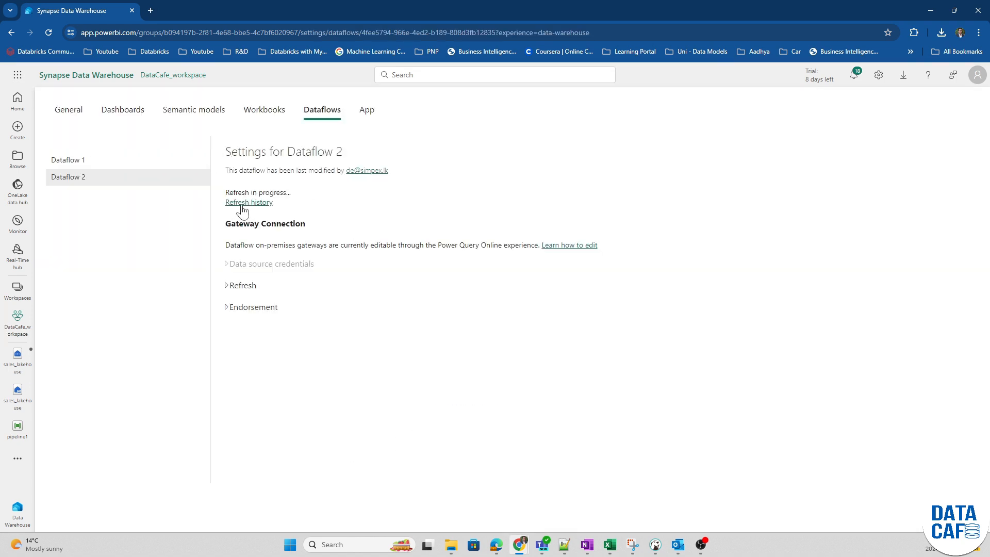
pyautogui.click(243, 206)
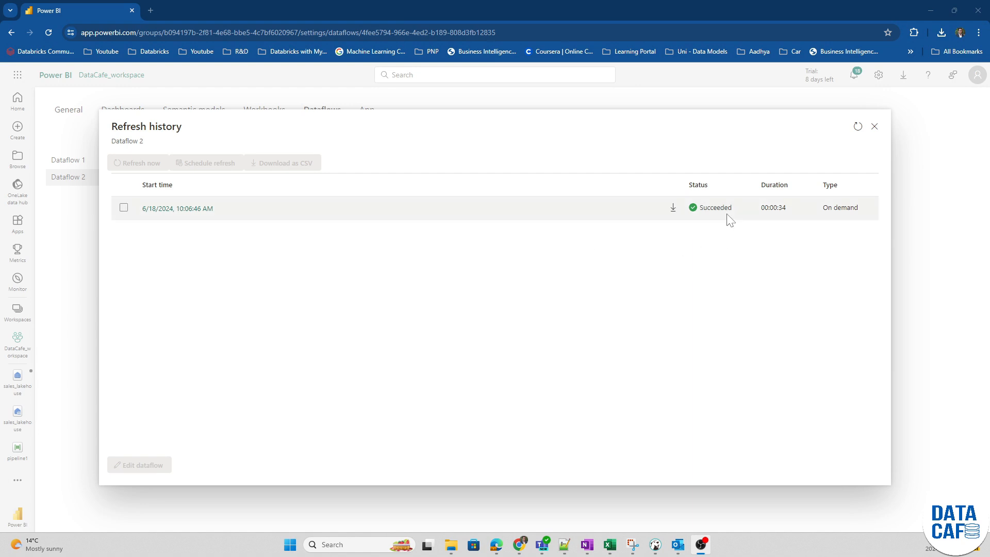
pyautogui.click(874, 126)
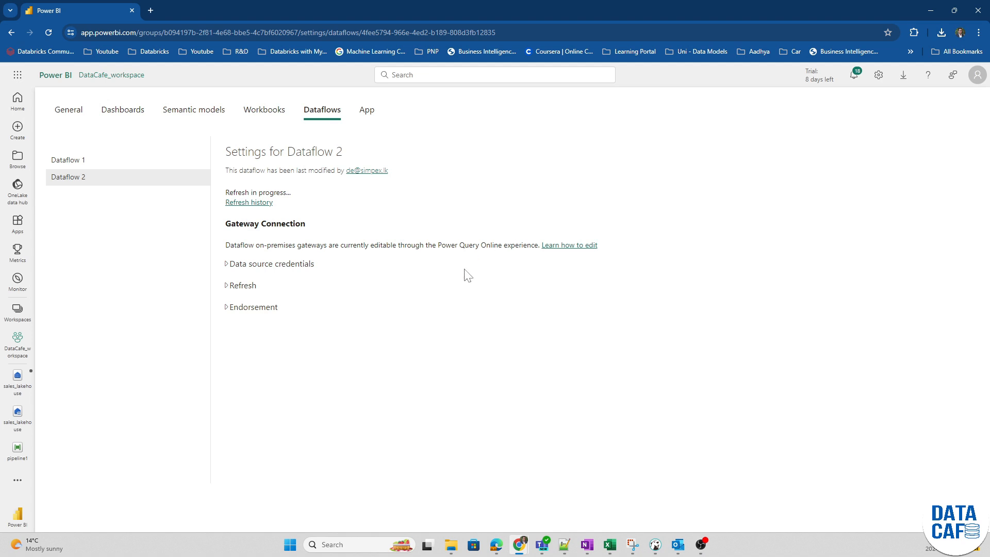
# Open sales_lakehouse from the workspace's Lakehouse folder and switch it to the SQL analytics endpoint
pyautogui.click(15, 333)
pyautogui.click(113, 205)
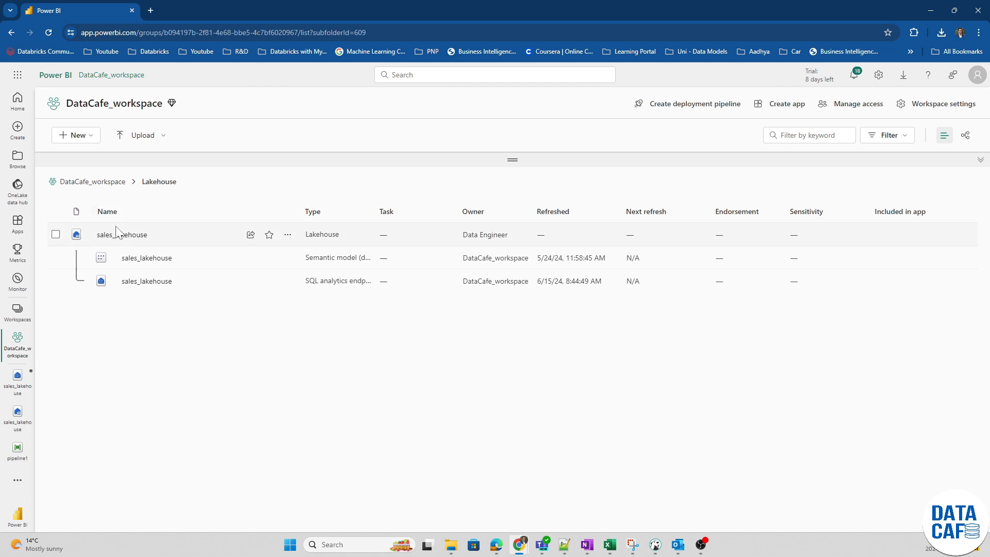
pyautogui.click(118, 235)
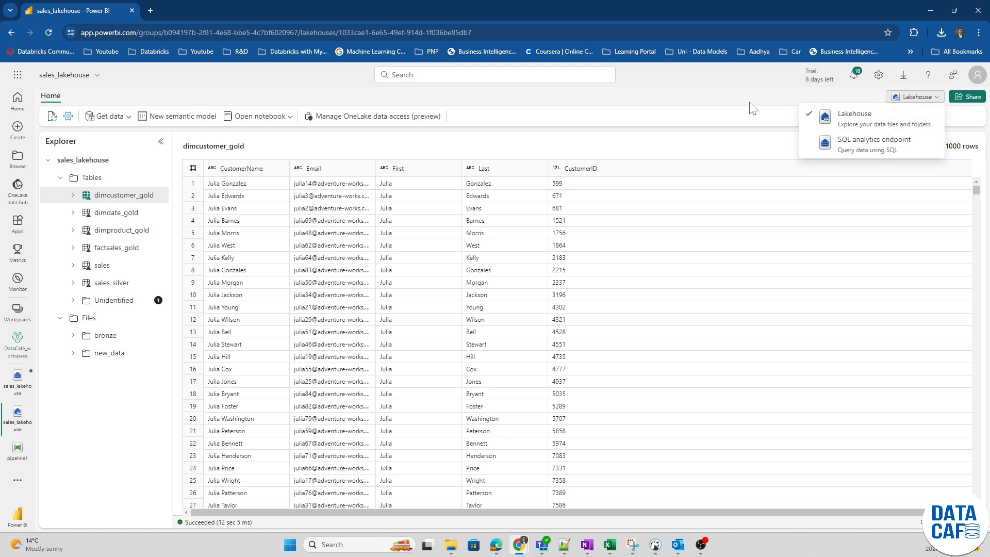
pyautogui.click(714, 105)
pyautogui.click(918, 105)
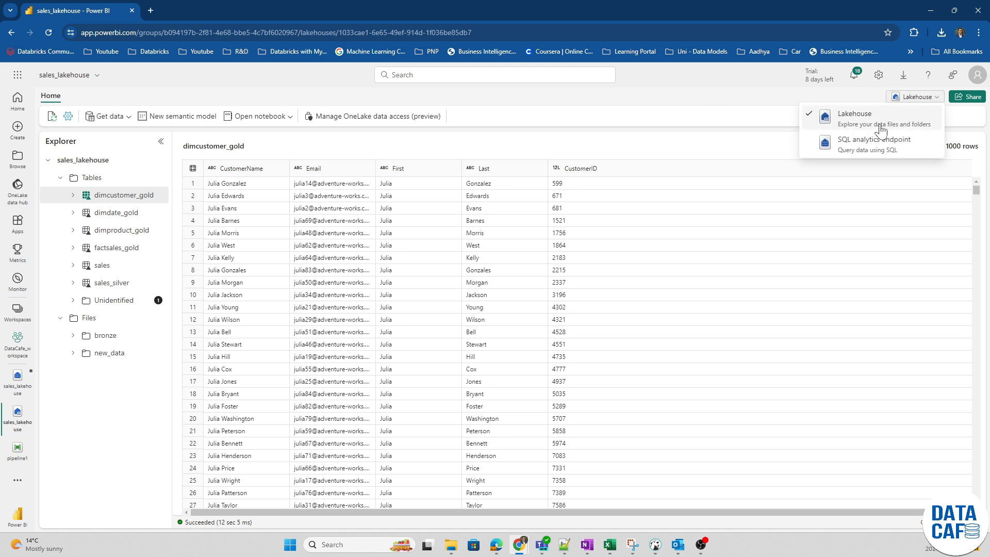
pyautogui.click(849, 149)
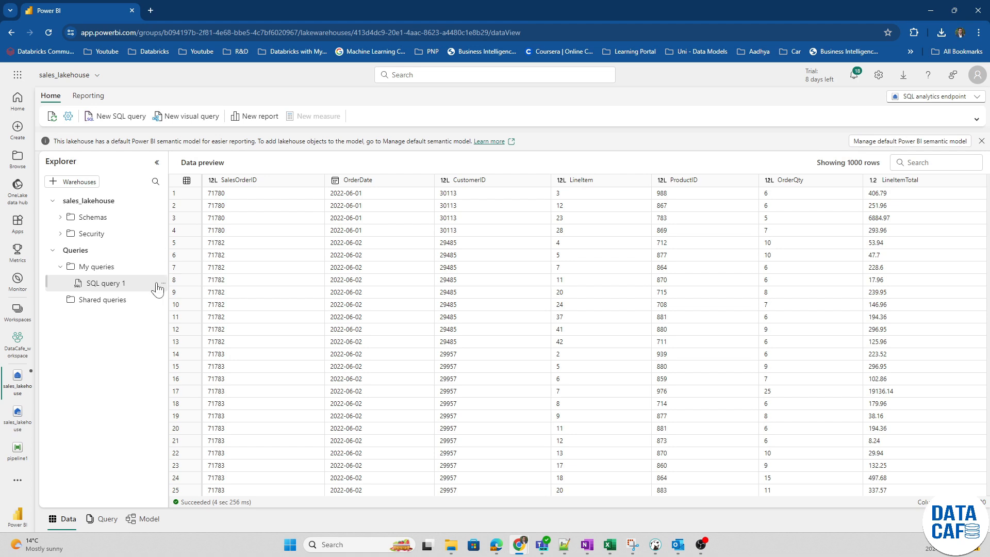
# Create a Select TOP 100 SQL query on the dbo schema's orders table and look through the returned rows
pyautogui.click(60, 217)
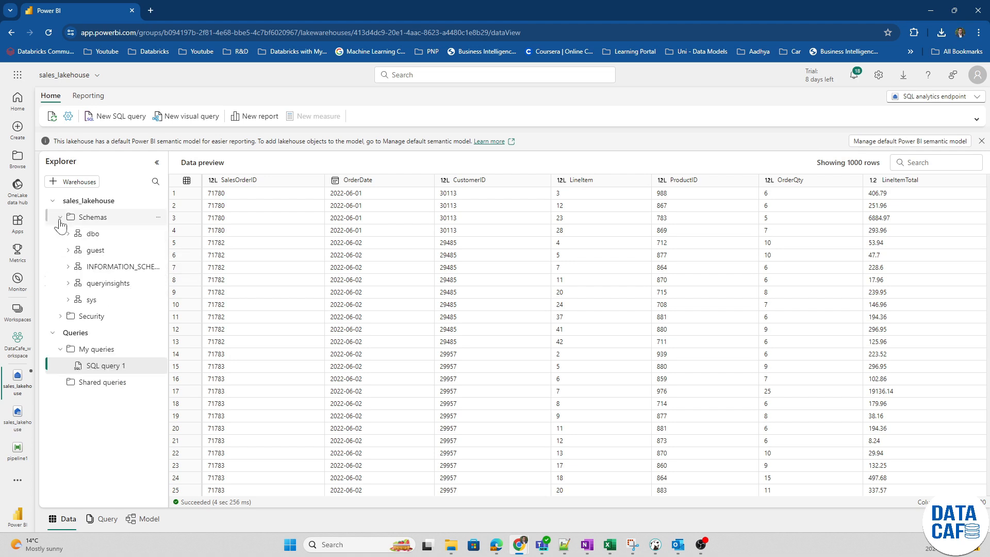
pyautogui.click(68, 234)
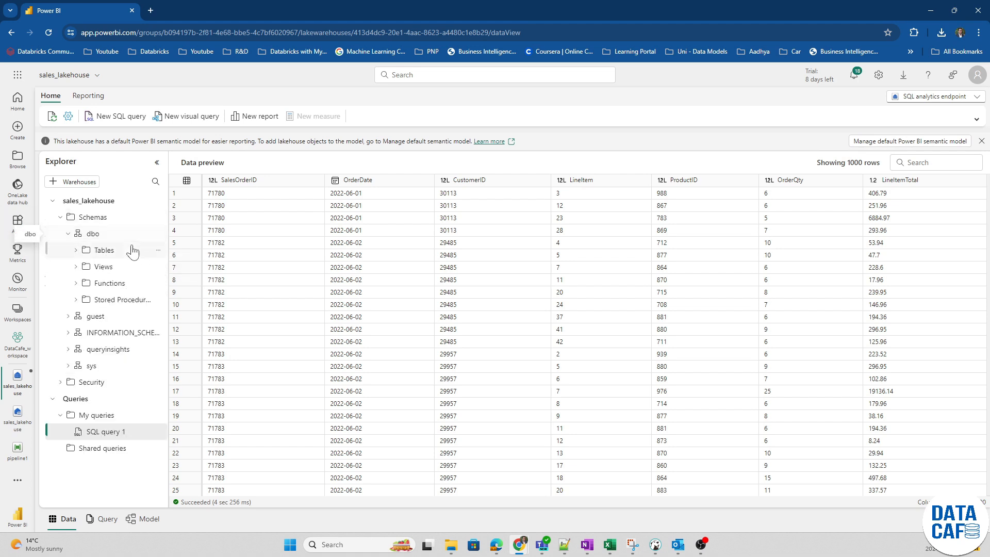
pyautogui.click(76, 250)
pyautogui.click(154, 250)
pyautogui.click(179, 261)
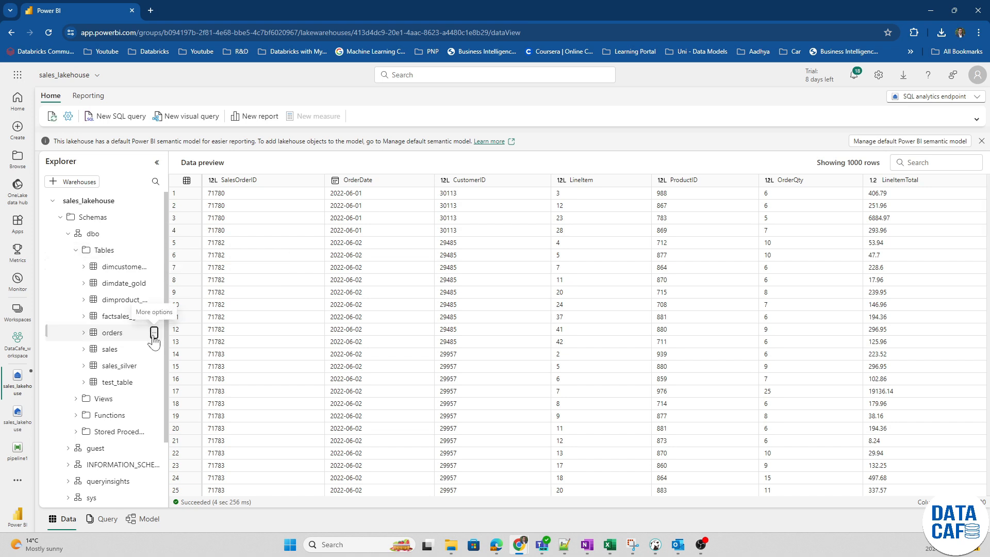
pyautogui.click(154, 332)
pyautogui.moveTo(196, 344)
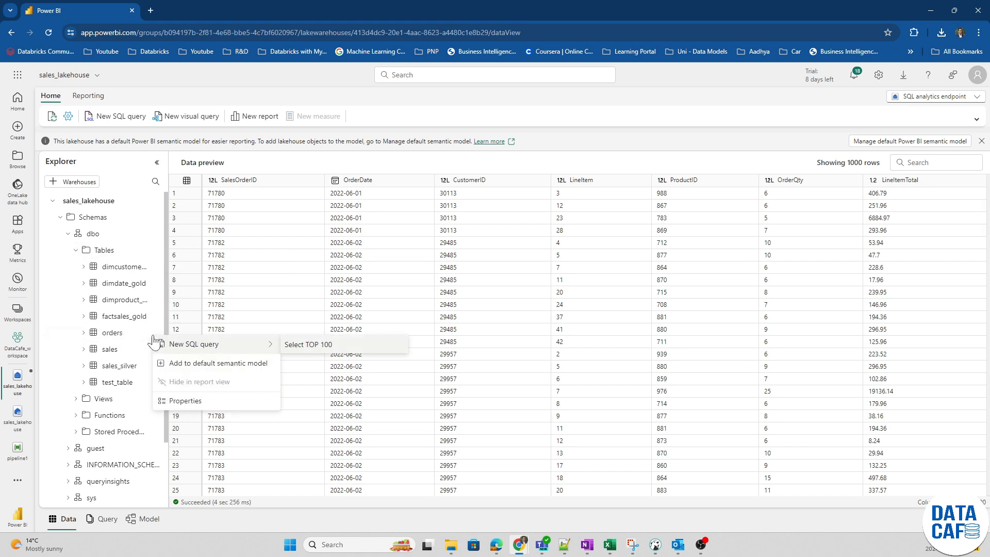
pyautogui.click(301, 346)
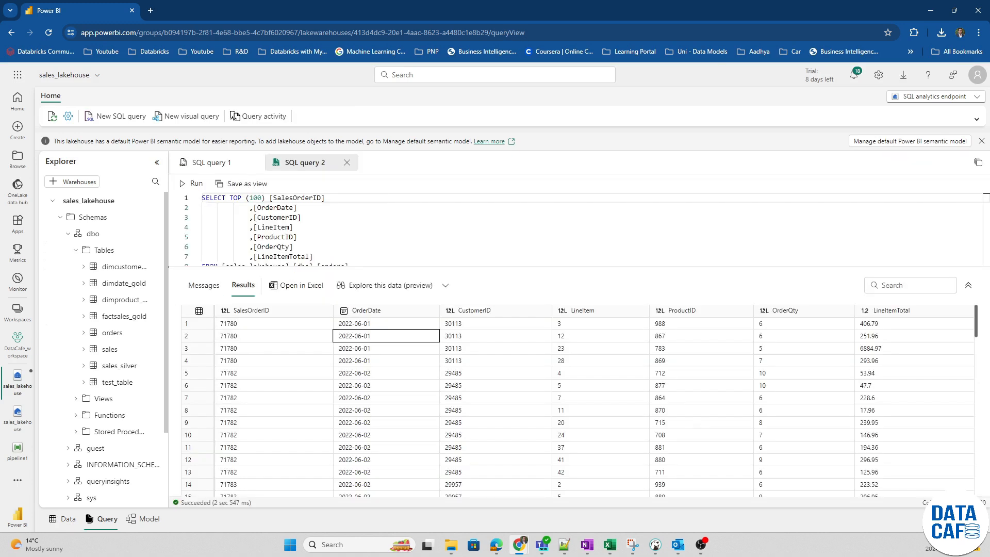
pyautogui.scroll(-1, 359, 258)
pyautogui.scroll(-3, 335, 378)
pyautogui.scroll(-5, 347, 385)
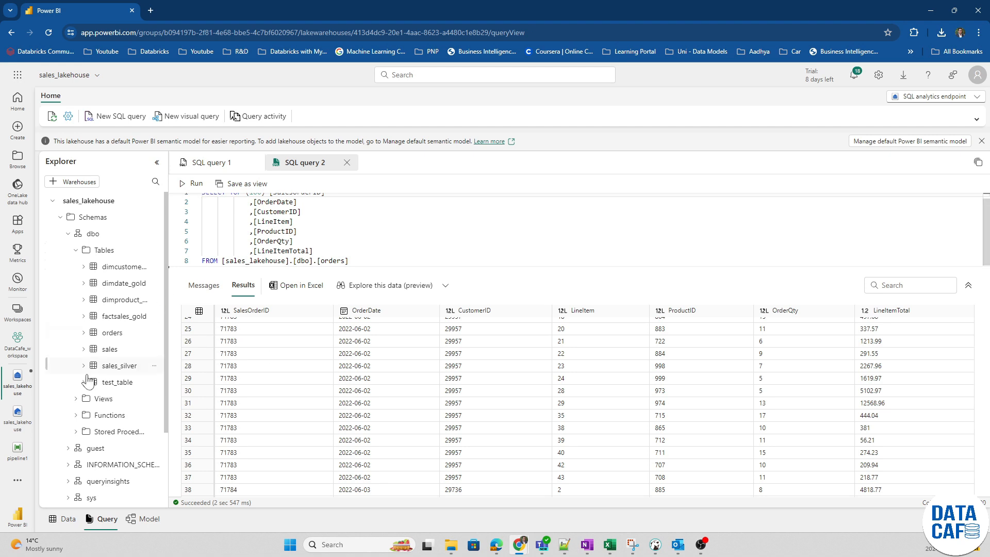
# Return to the top-level item list of DataCafe_workspace
pyautogui.click(18, 345)
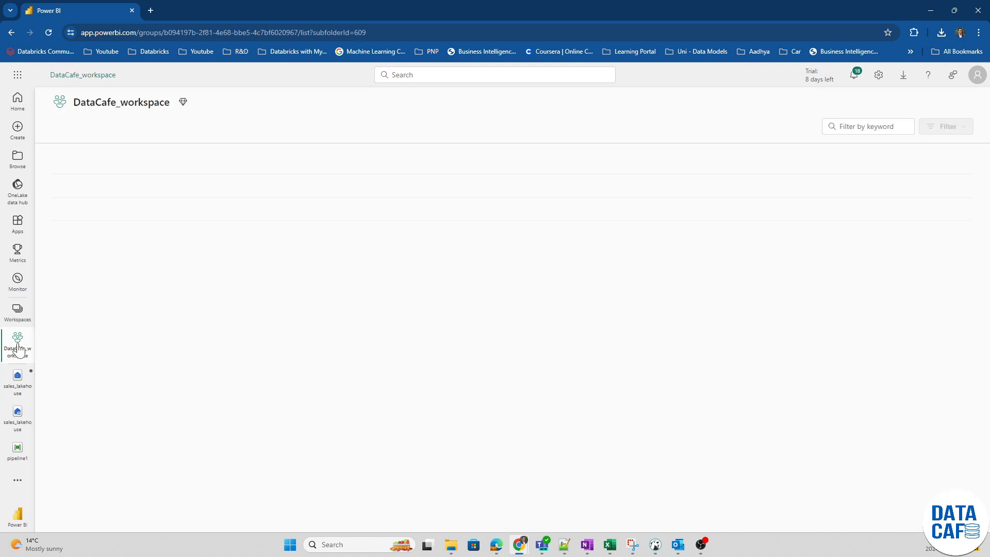
pyautogui.click(95, 182)
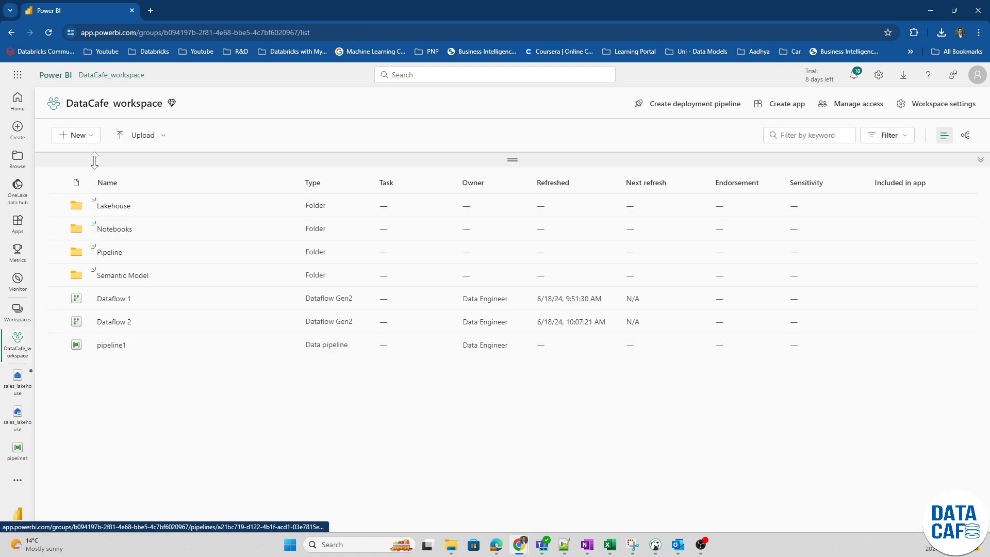
# Create a new Data Factory data pipeline named pipeline2 in DataCafe_workspace
pyautogui.click(89, 141)
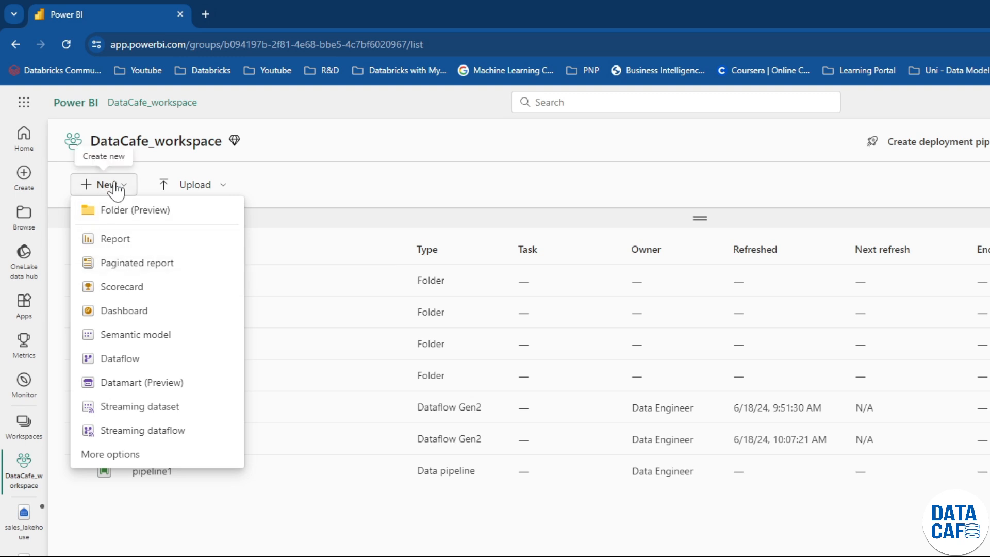
pyautogui.click(110, 455)
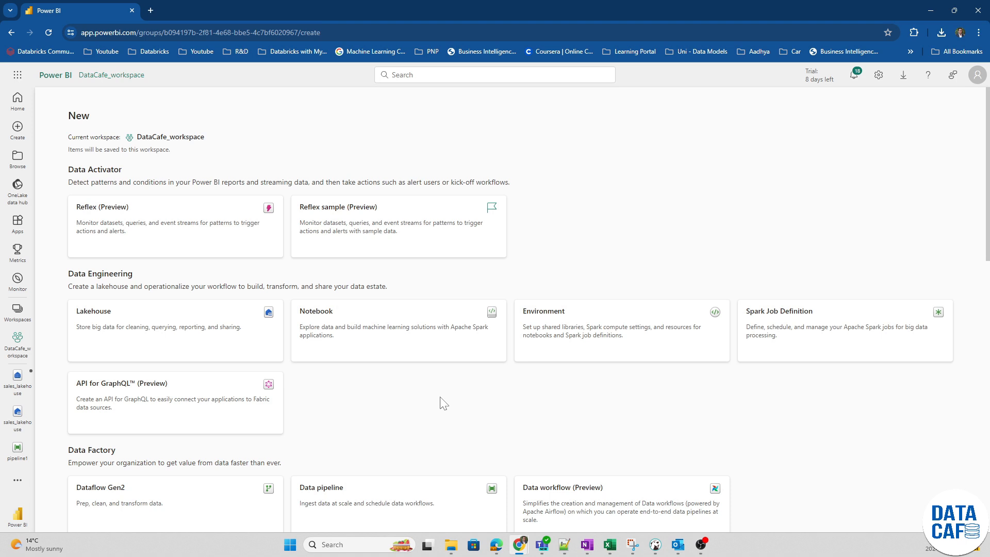
pyautogui.scroll(-3, 442, 403)
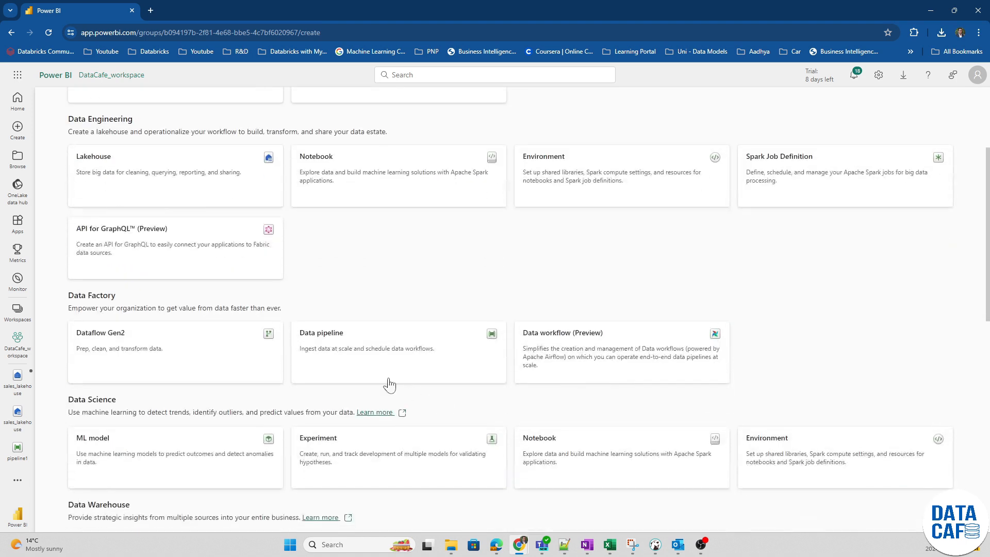
pyautogui.click(362, 362)
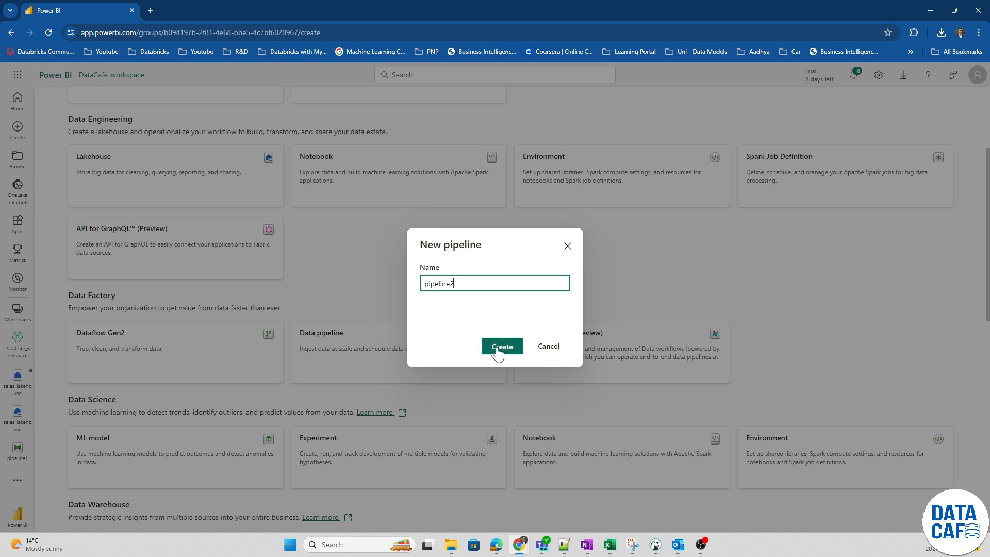
pyautogui.click(498, 350)
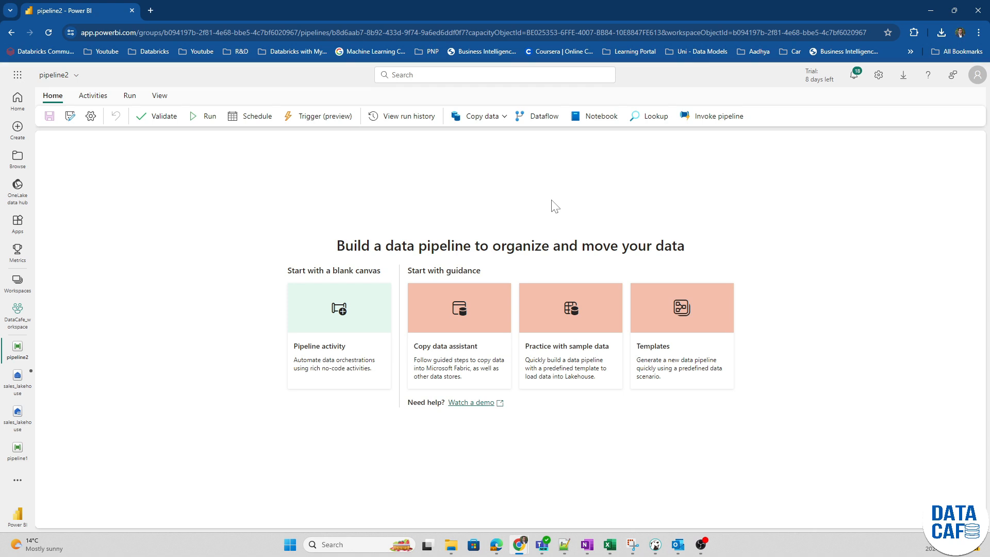
# Add a Dataflow activity to pipeline2 that runs Dataflow 2 from DataCafe_workspace, and save the pipeline
pyautogui.click(536, 119)
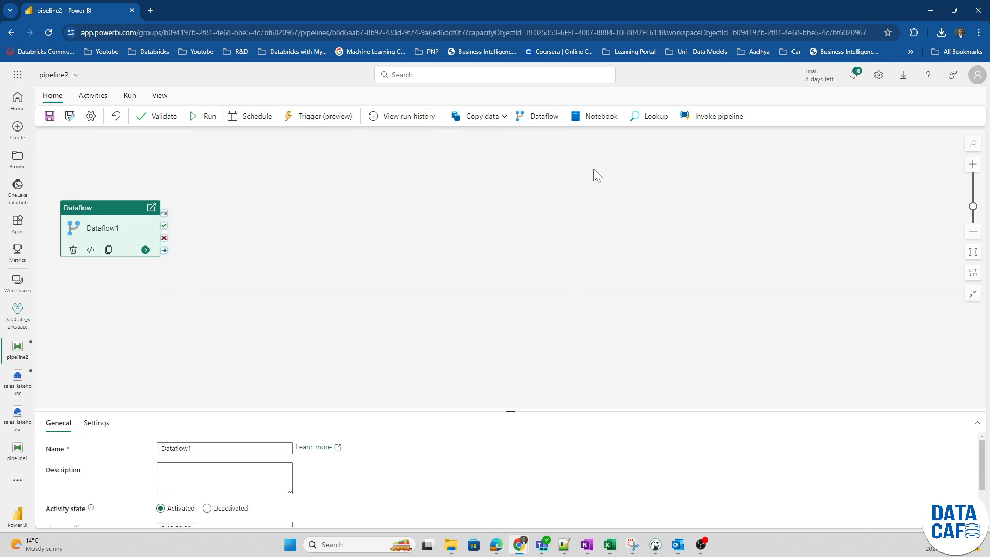
pyautogui.click(99, 211)
pyautogui.click(198, 364)
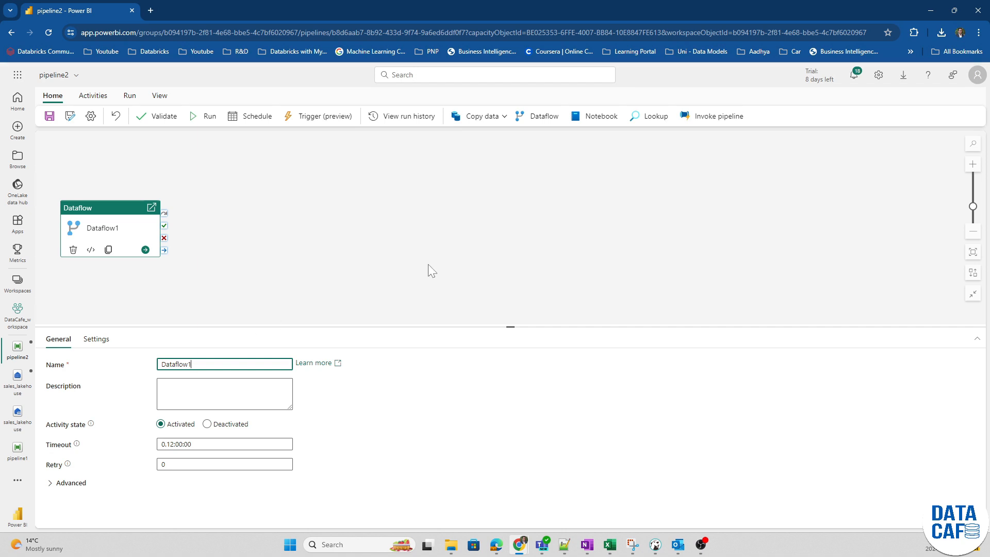
pyautogui.click(96, 340)
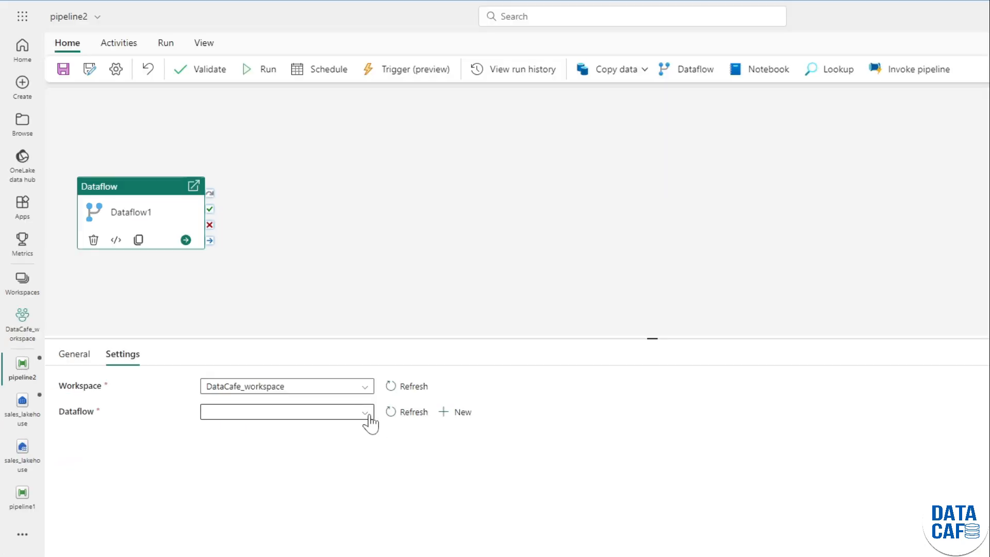
pyautogui.click(288, 387)
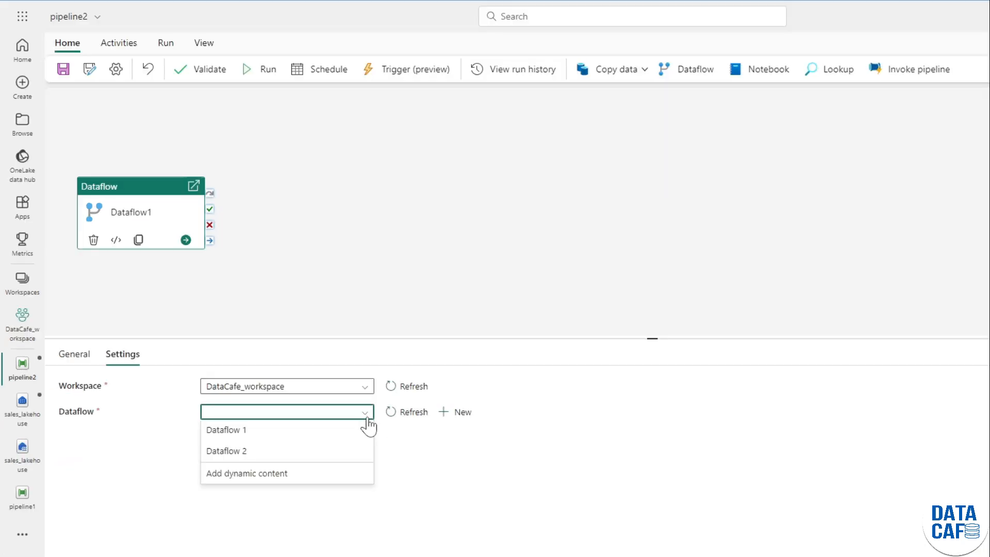
pyautogui.click(227, 453)
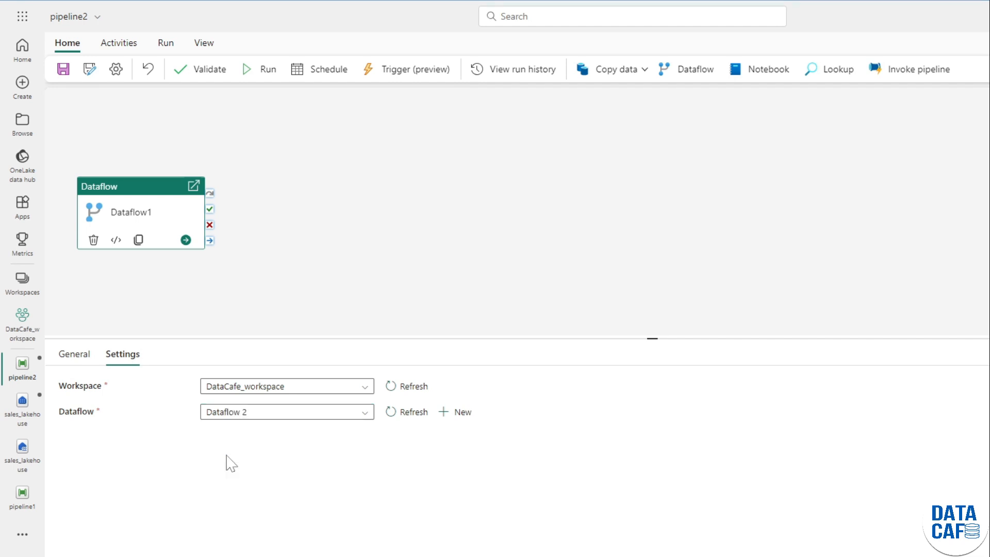
pyautogui.click(63, 69)
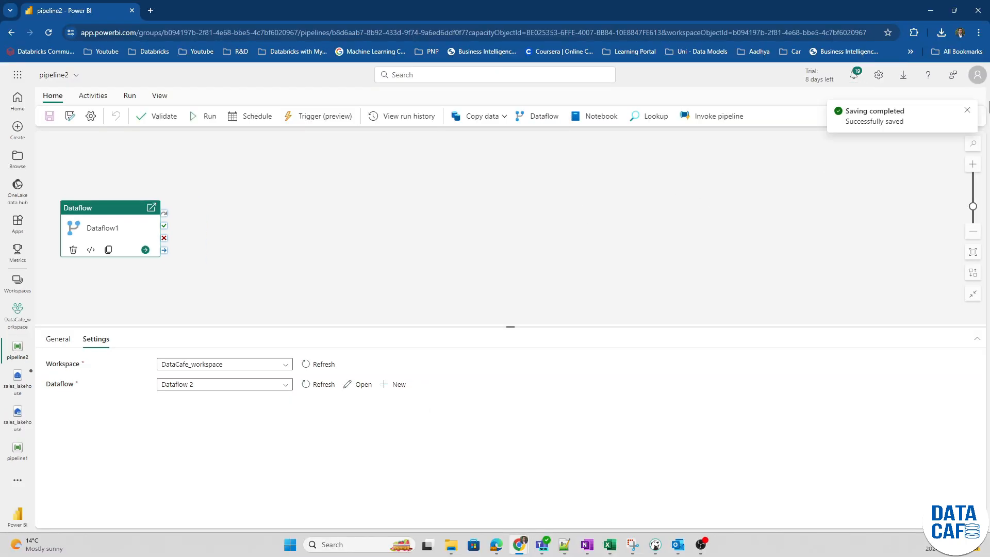
# Validate and run pipeline2, close the validation output and refresh the run status
pyautogui.click(173, 122)
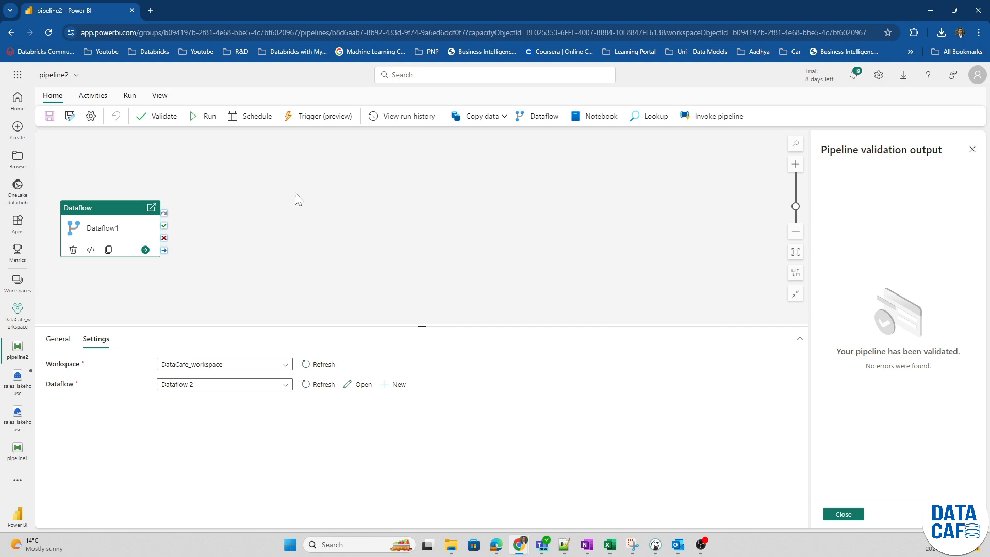
pyautogui.click(209, 118)
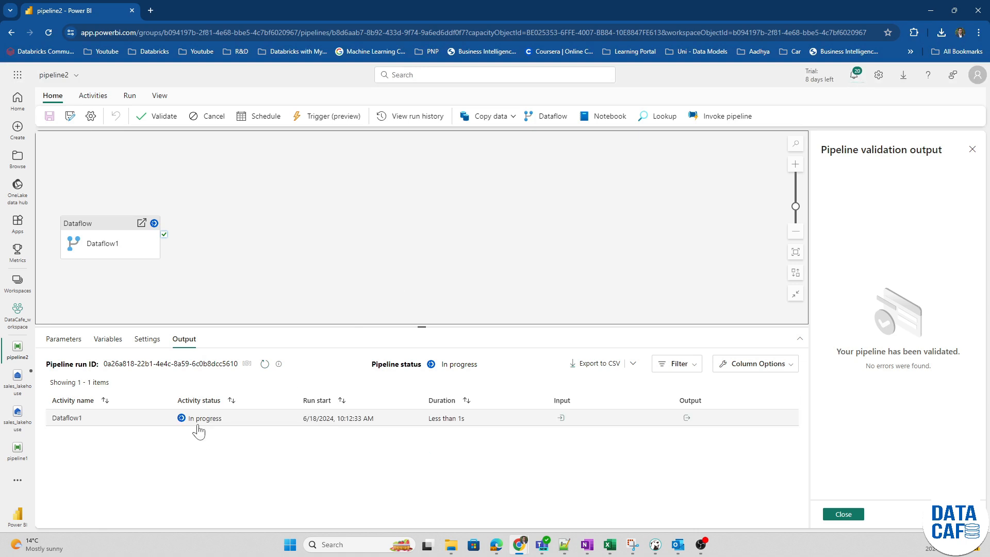
pyautogui.click(841, 517)
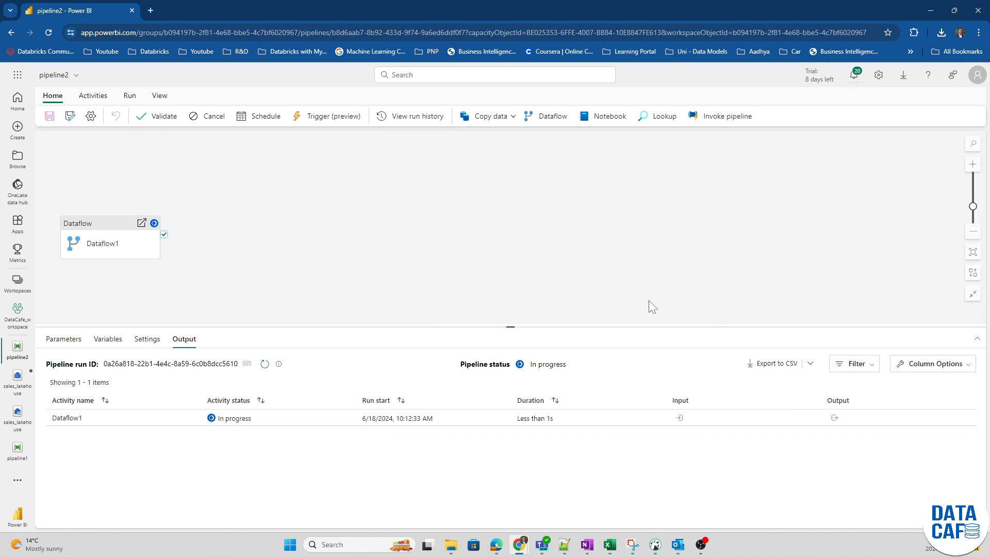
pyautogui.click(264, 365)
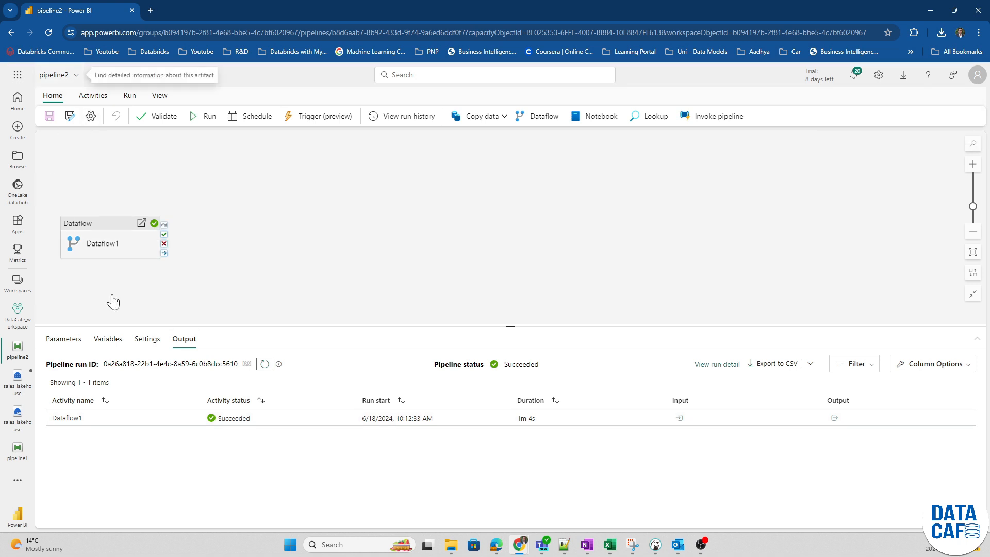
# Open sales_lakehouse from the workspace's Lakehouse folder and switch it to the SQL analytics endpoint
pyautogui.click(22, 330)
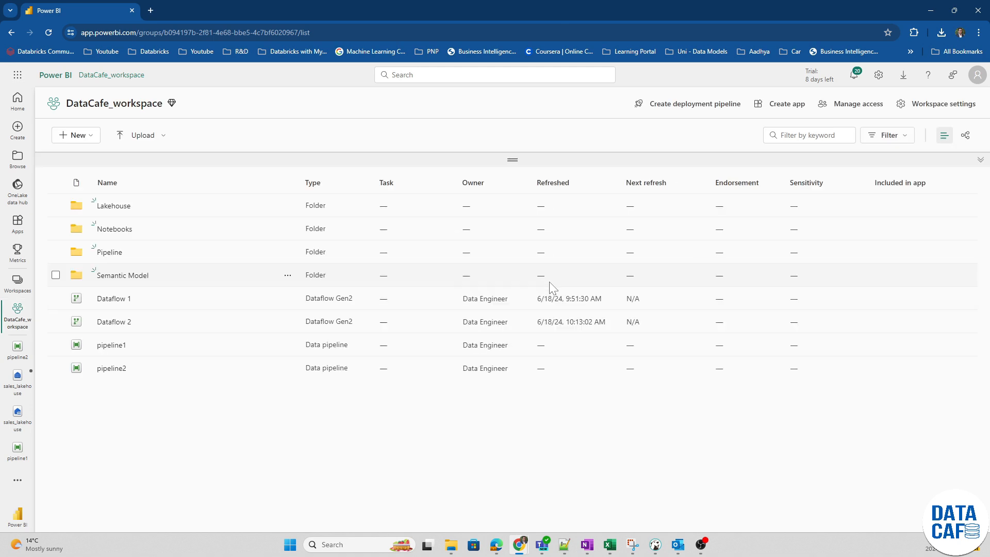
pyautogui.click(111, 206)
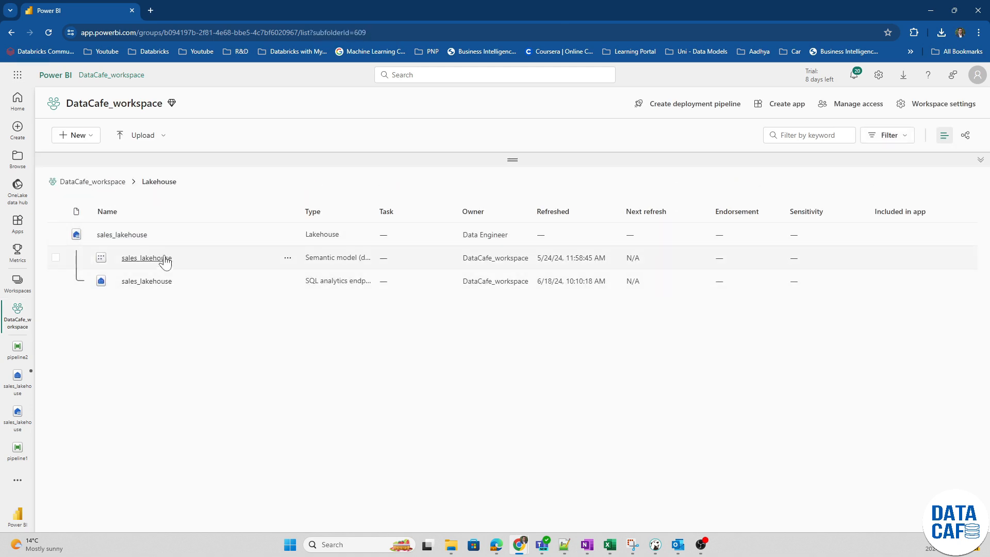
pyautogui.click(124, 233)
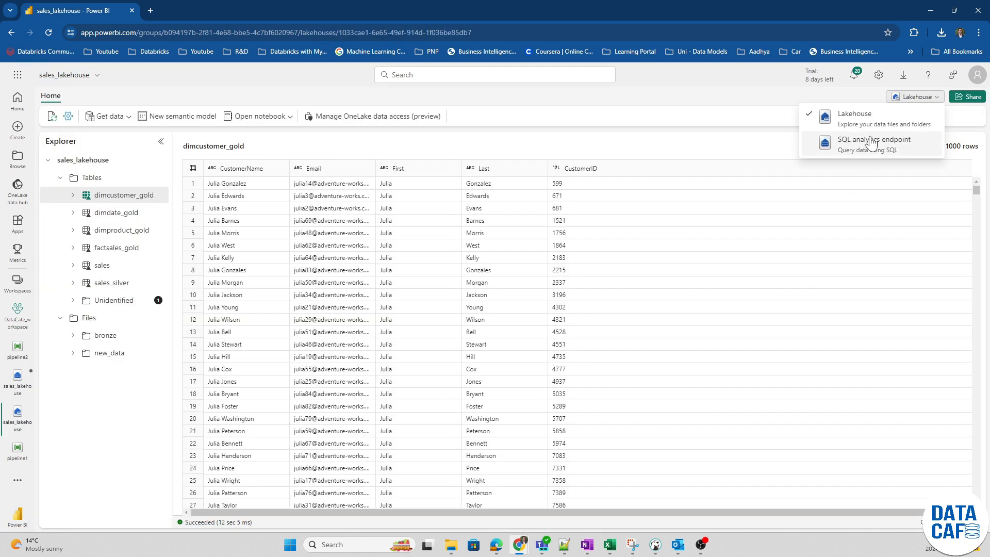
pyautogui.click(867, 138)
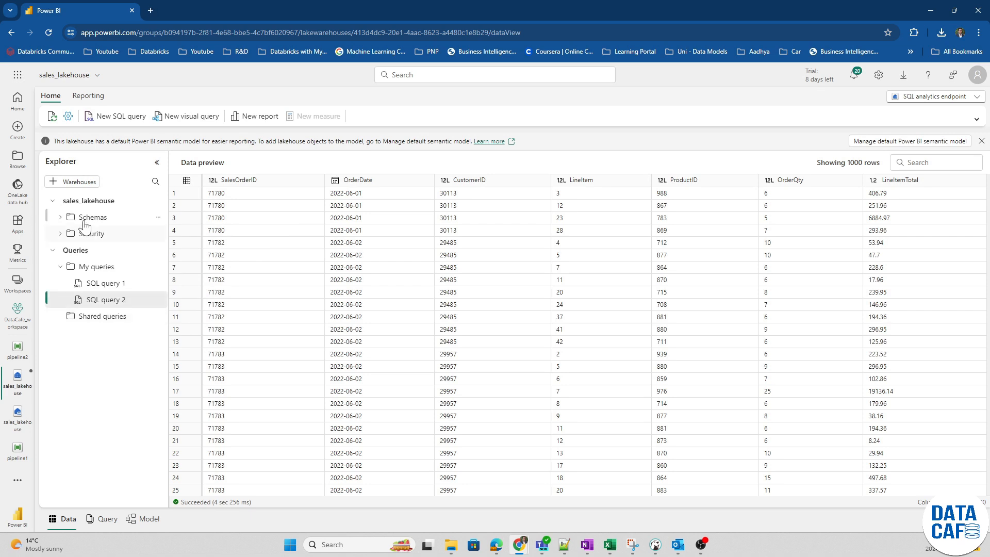
# Create a Select TOP 100 SQL query on the dbo schema's orders table and review its statement and rows
pyautogui.click(60, 217)
pyautogui.click(68, 234)
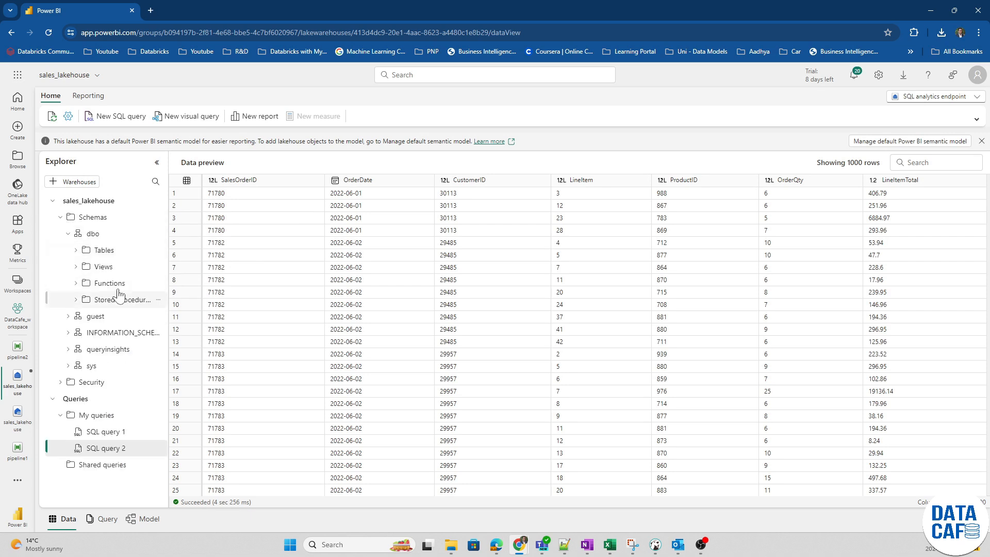
pyautogui.click(75, 250)
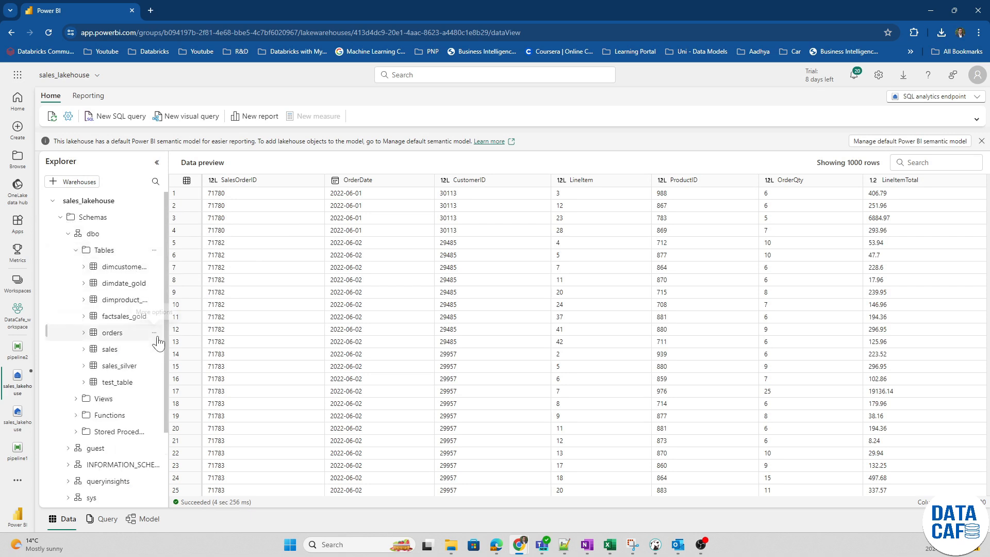
pyautogui.click(154, 335)
pyautogui.moveTo(247, 352)
pyautogui.click(305, 344)
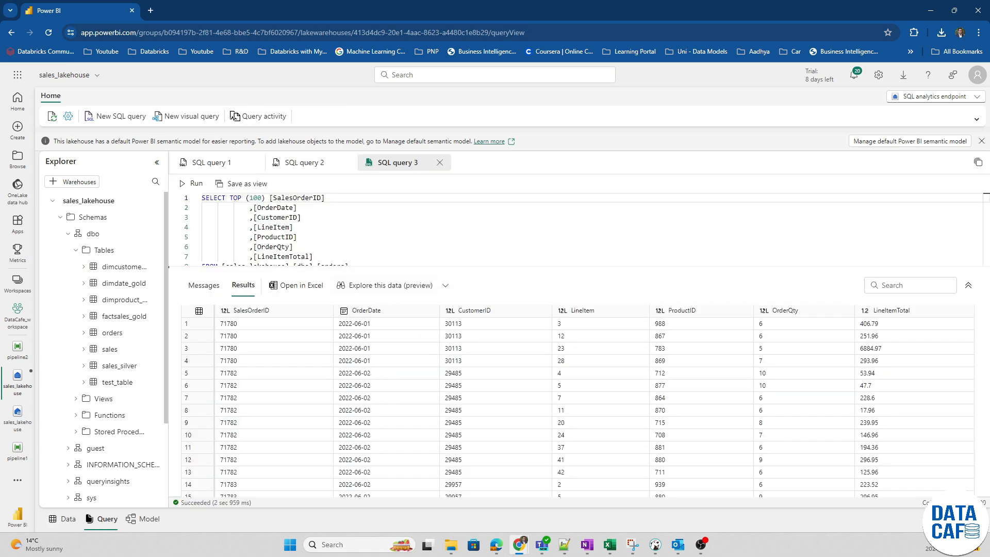
pyautogui.click(402, 237)
pyautogui.scroll(-1, 402, 237)
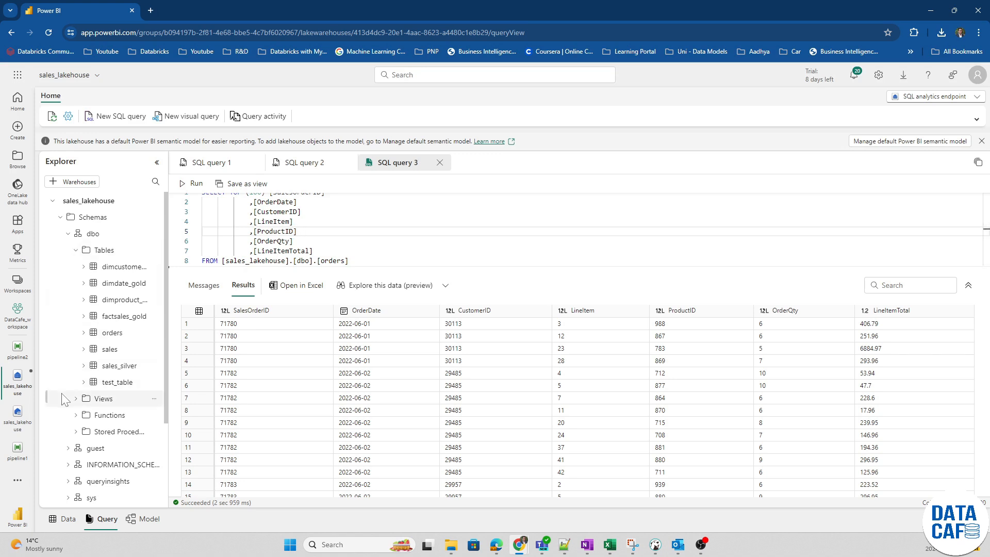
# Go back from the lakehouse to the top-level item list of DataCafe_workspace
pyautogui.click(16, 322)
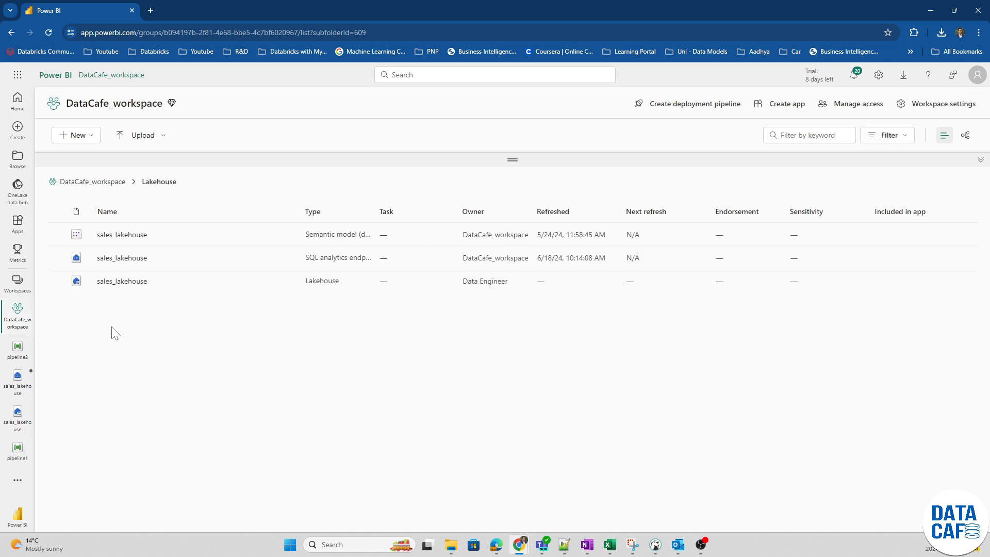
pyautogui.click(94, 183)
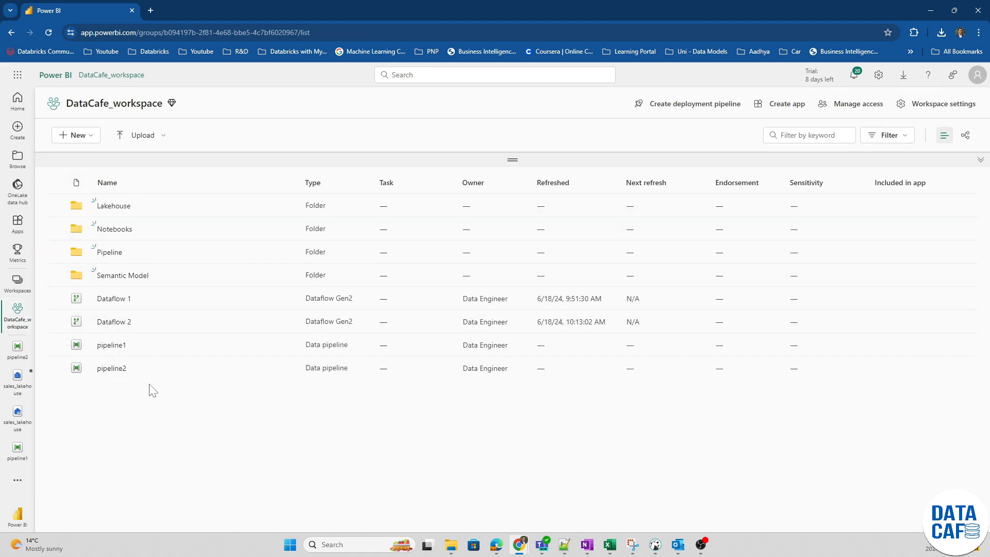
pyautogui.click(125, 323)
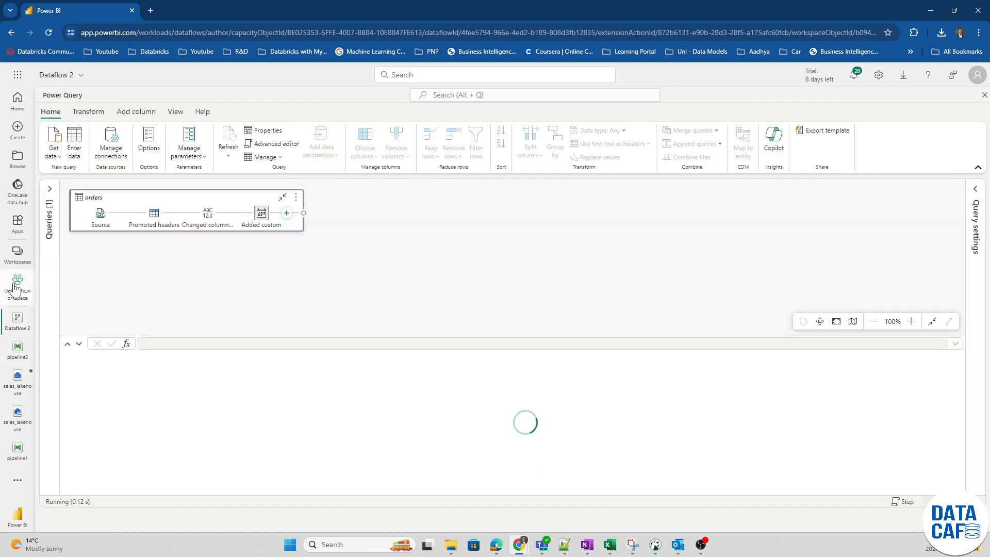
pyautogui.click(15, 287)
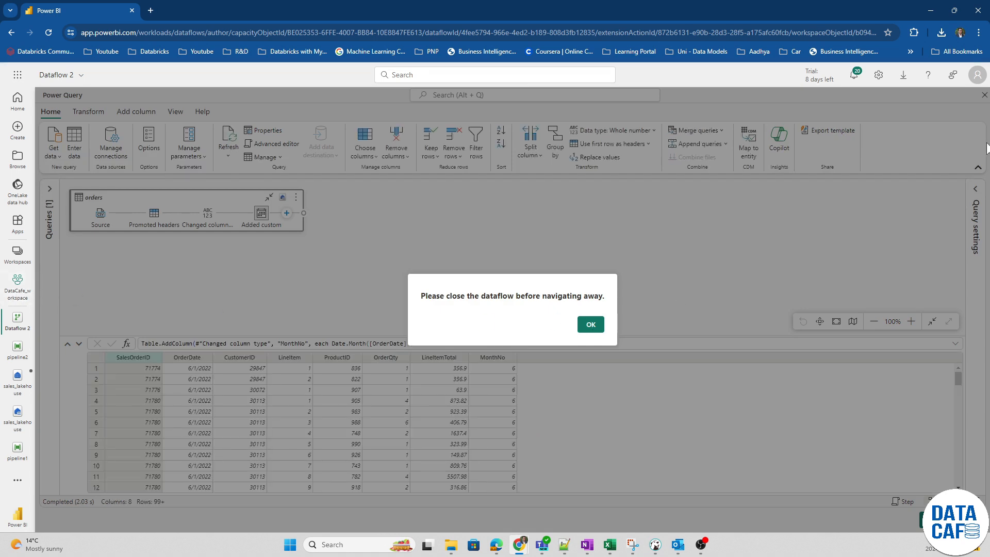
pyautogui.click(590, 324)
pyautogui.click(984, 95)
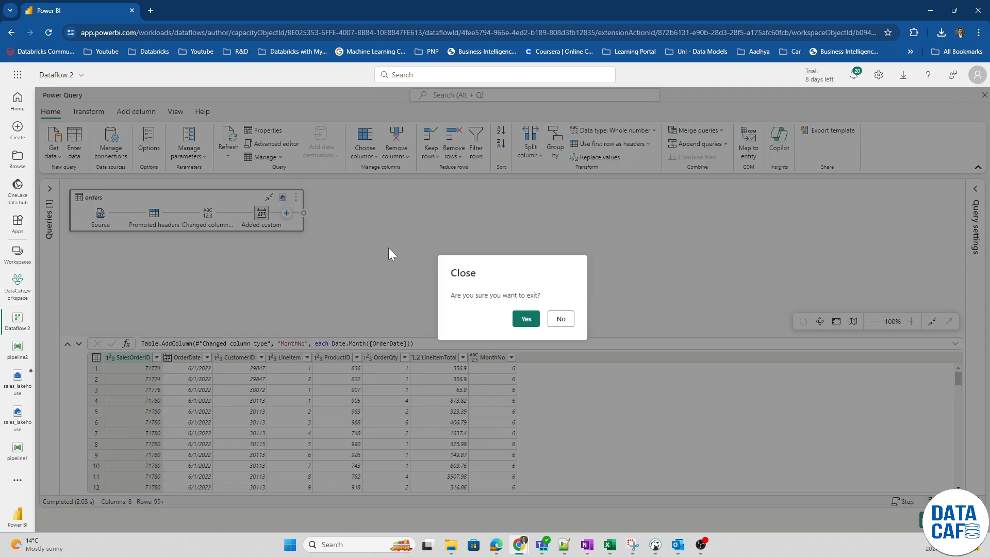
pyautogui.click(523, 316)
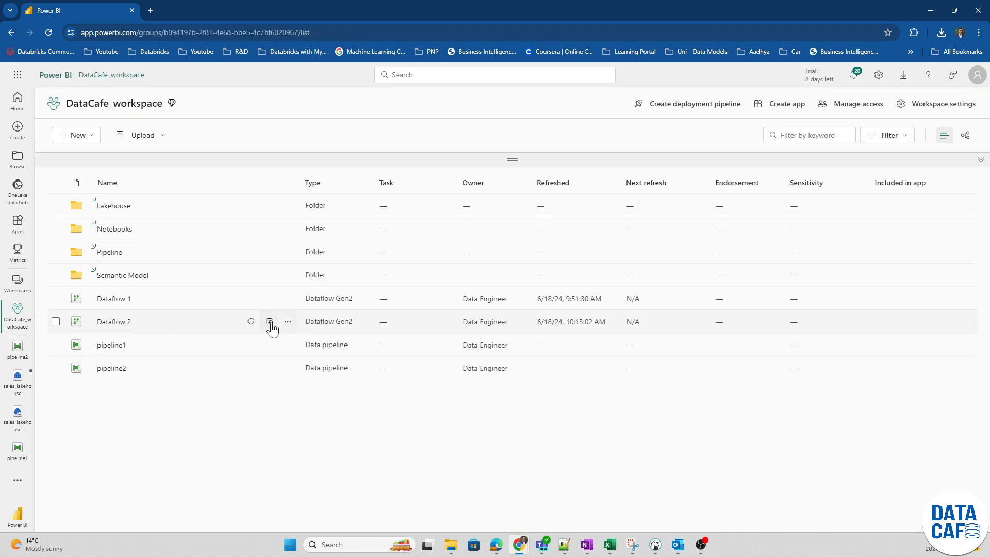
# Open the settings of Dataflow 2, check its refresh history and close the history
pyautogui.click(270, 322)
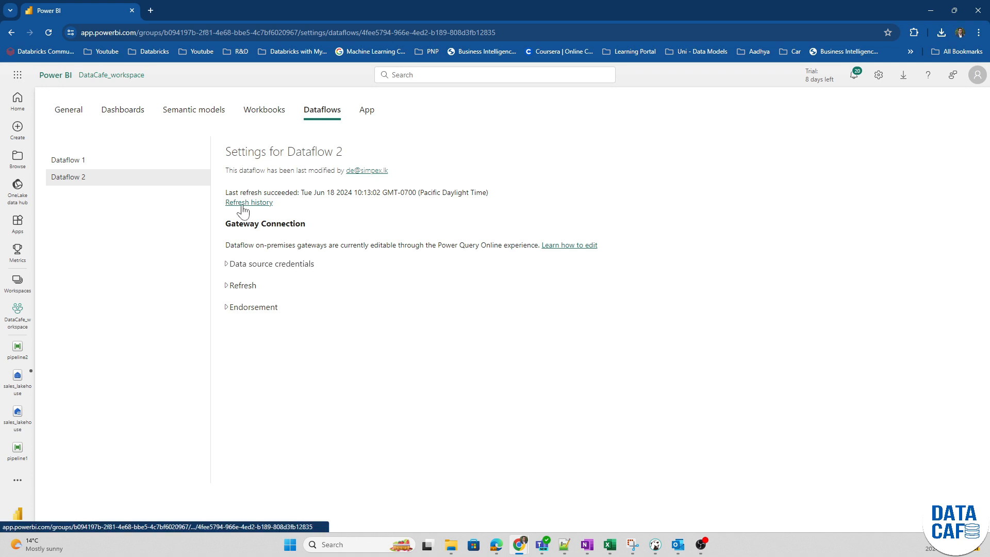
pyautogui.click(242, 204)
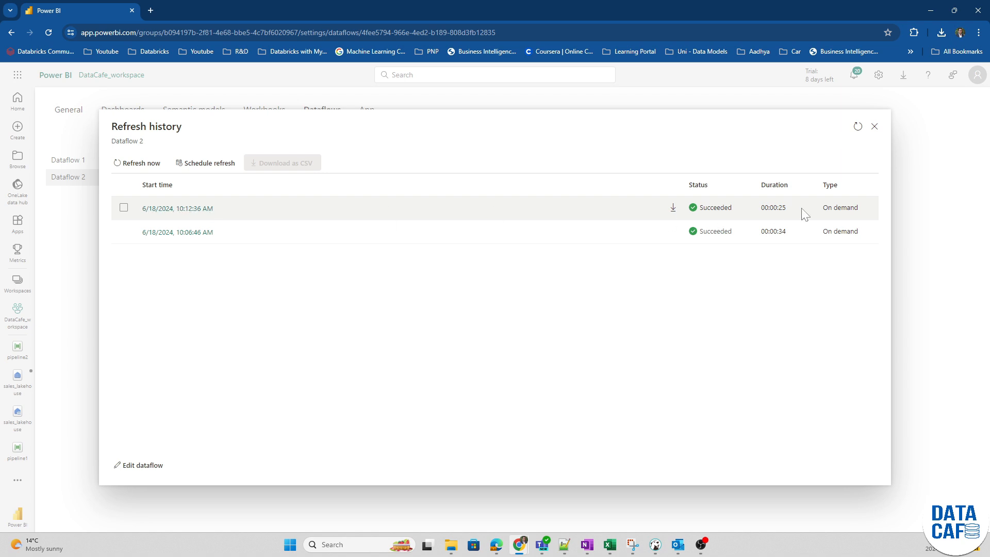
pyautogui.click(874, 127)
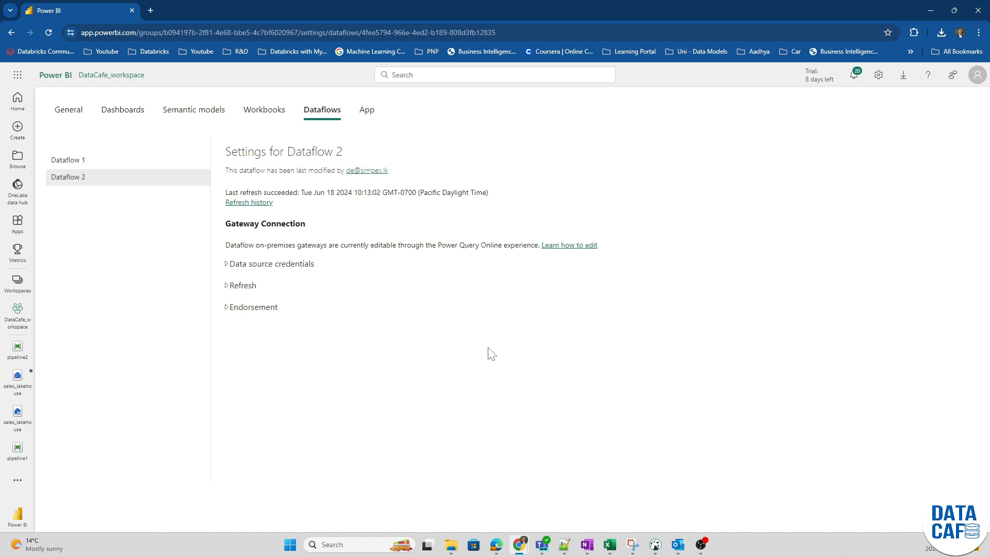